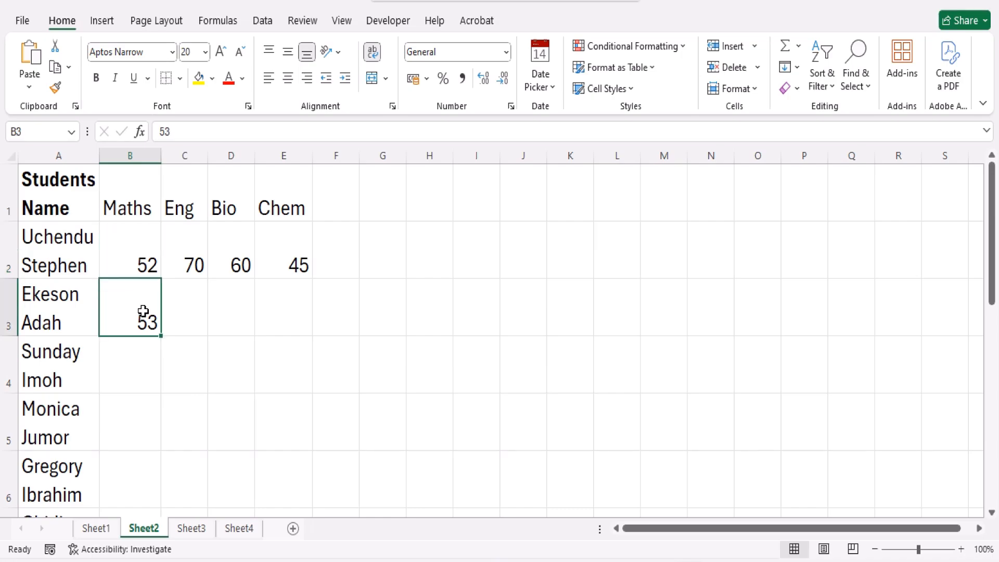
{"action": "left_click", "coordinate": [142, 252]}
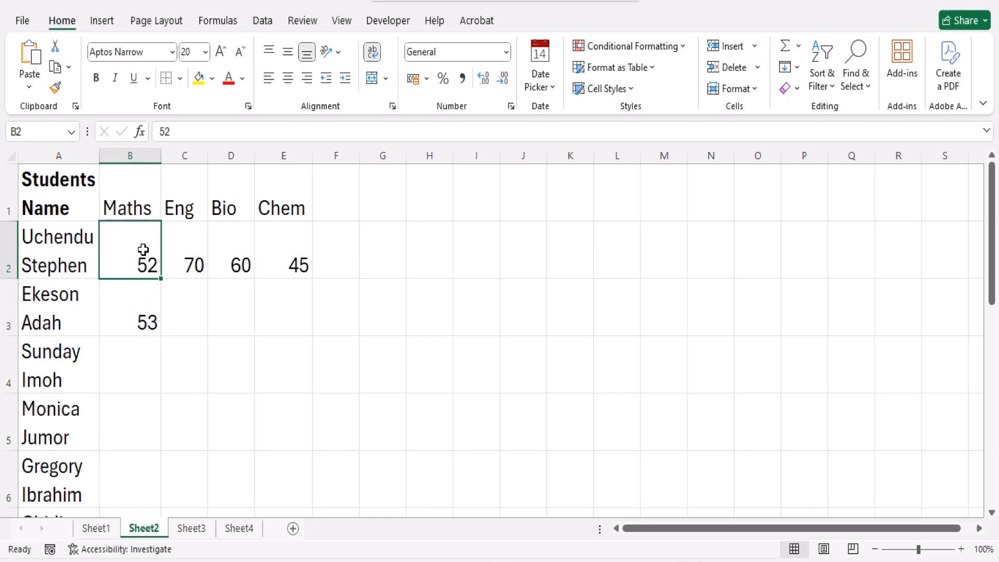
{"action": "left_click", "coordinate": [197, 260]}
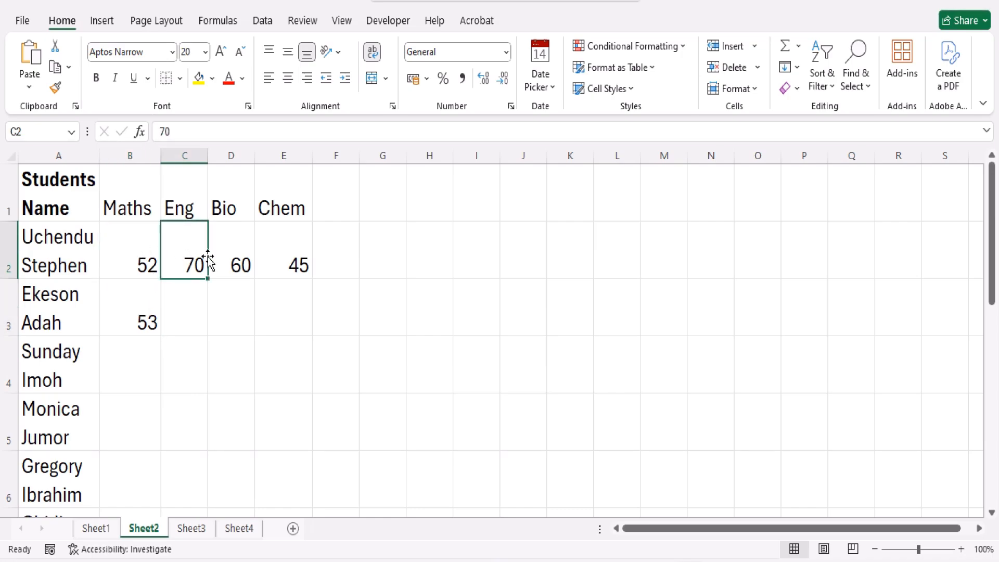
{"action": "left_click", "coordinate": [245, 262]}
{"action": "left_click", "coordinate": [276, 261]}
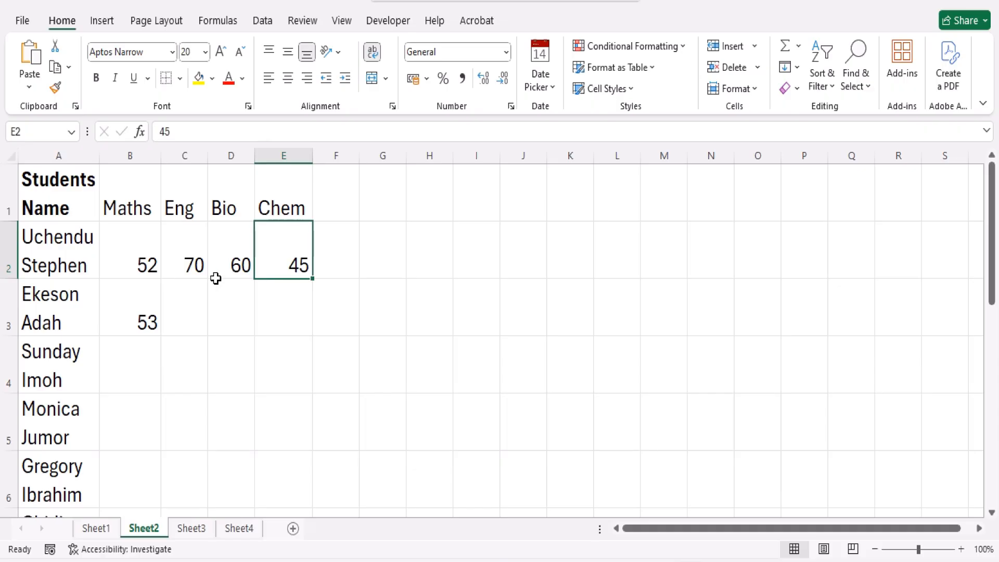
{"action": "left_click", "coordinate": [136, 255]}
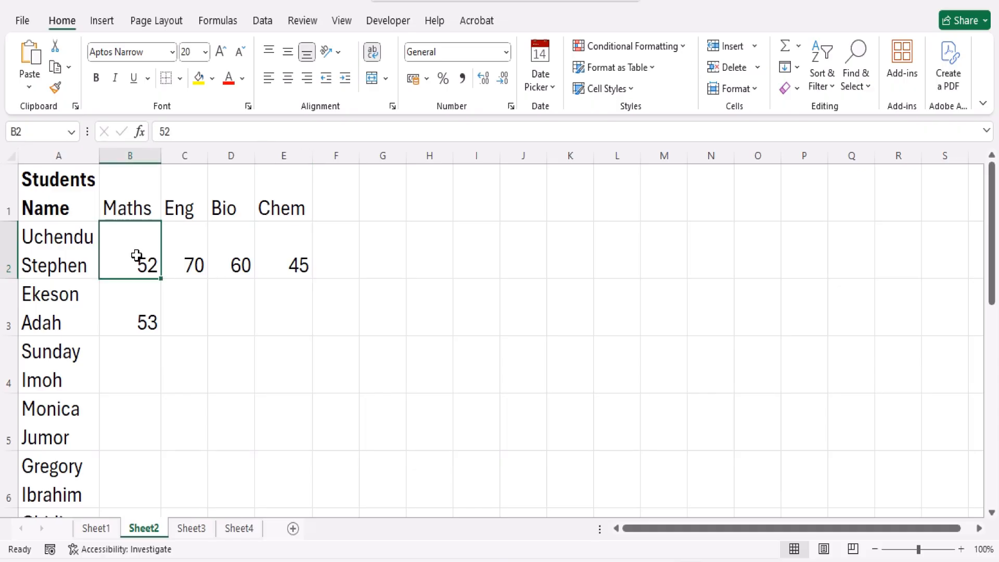
{"action": "key", "text": "shift+Down"}
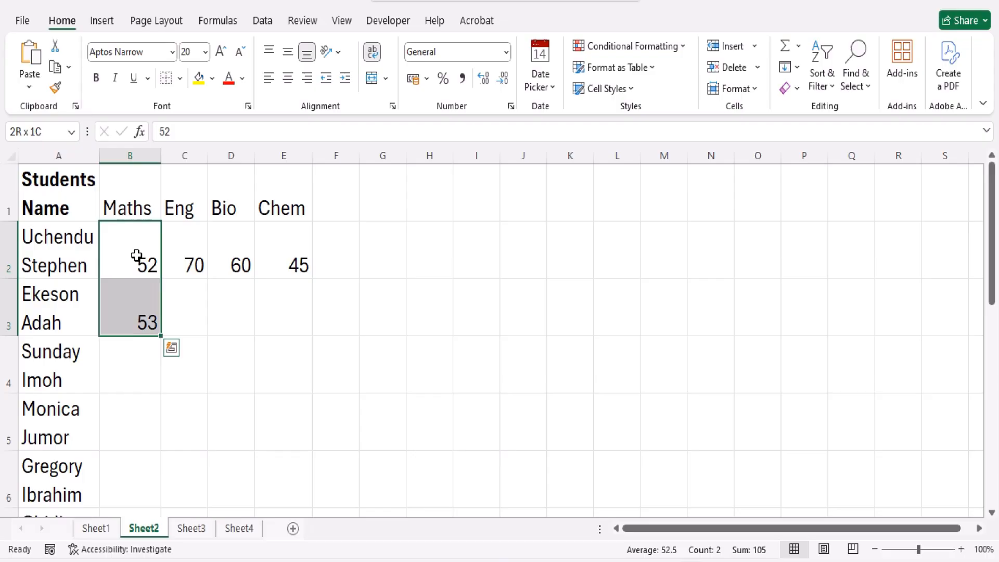
Add the subject heading Econ in cell F1, beside Chem
{"action": "left_click", "coordinate": [330, 208]}
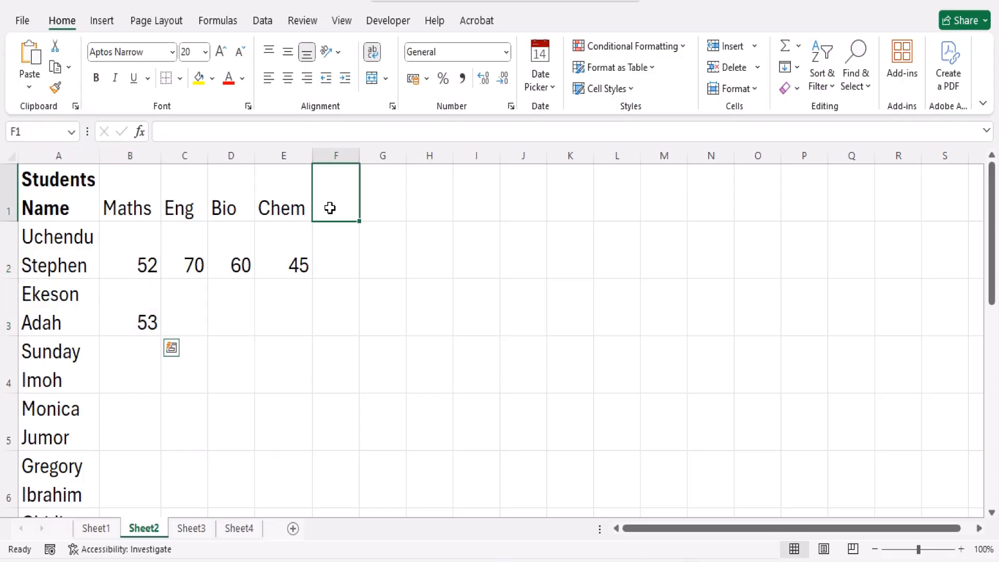
{"action": "type", "text": "Econ"}
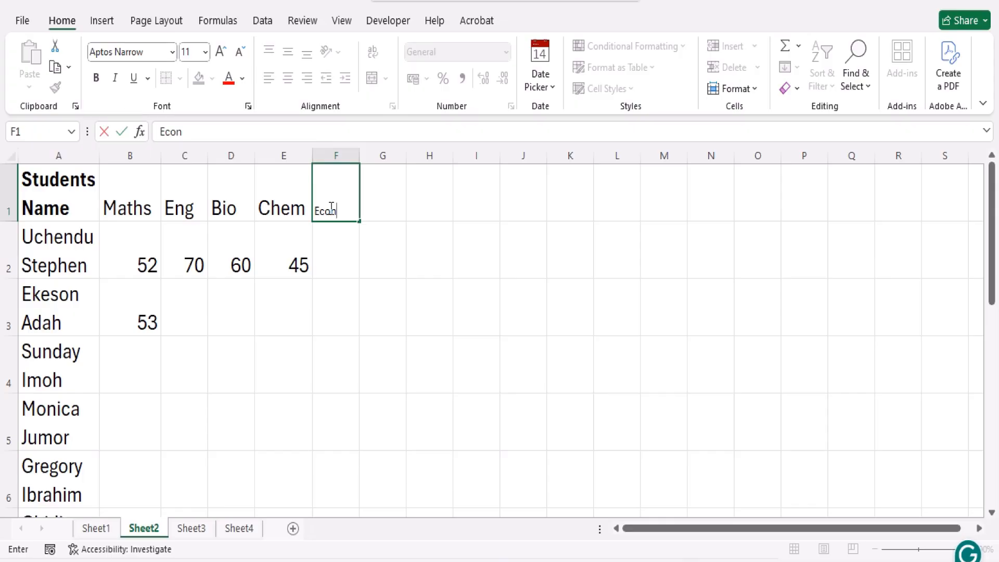
{"action": "key", "text": "Return"}
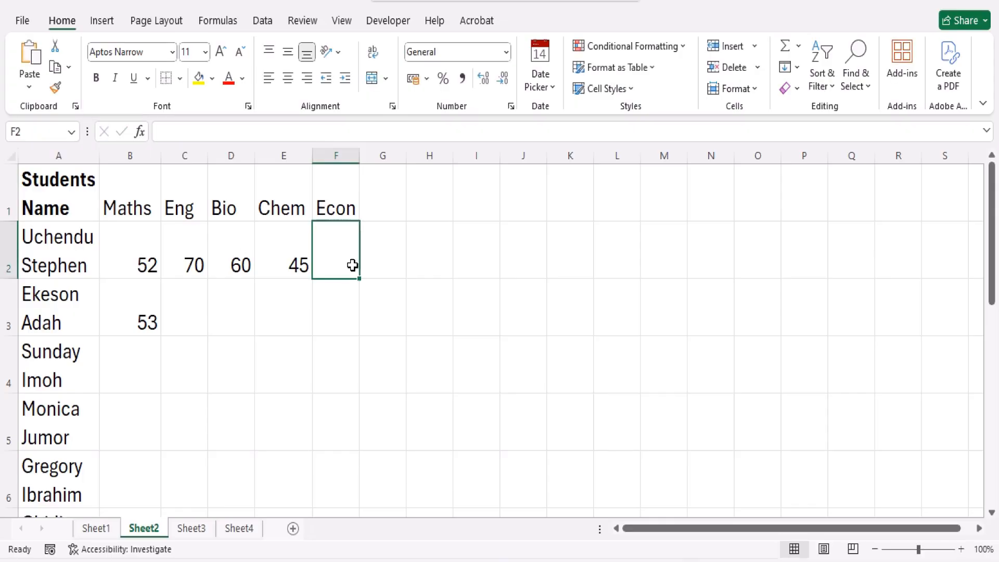
Fill the Econ heading across to N1 and down to F4, and undo both fills
{"action": "left_click", "coordinate": [349, 208]}
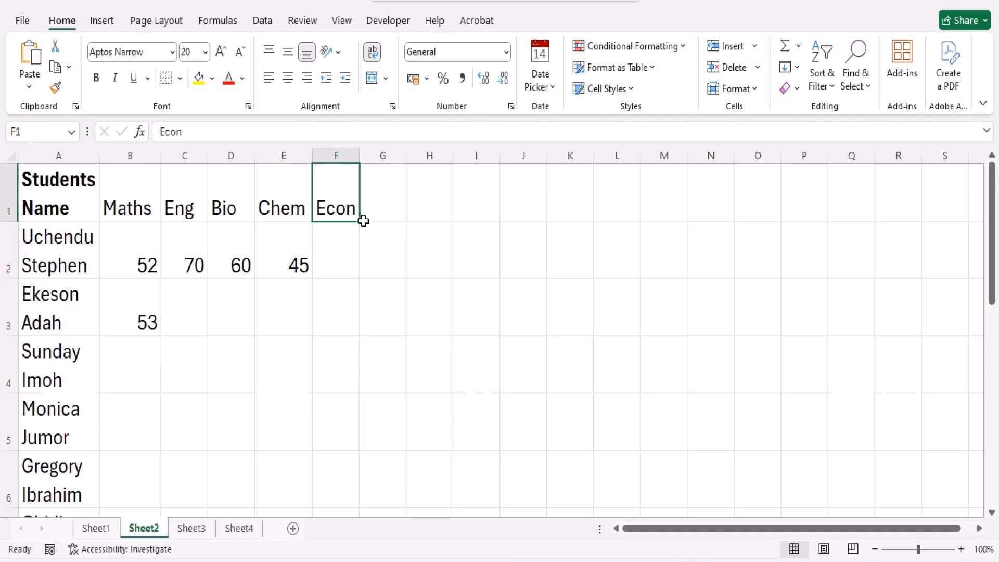
{"action": "left_click_drag", "start_coordinate": [361, 223], "coordinate": [721, 212]}
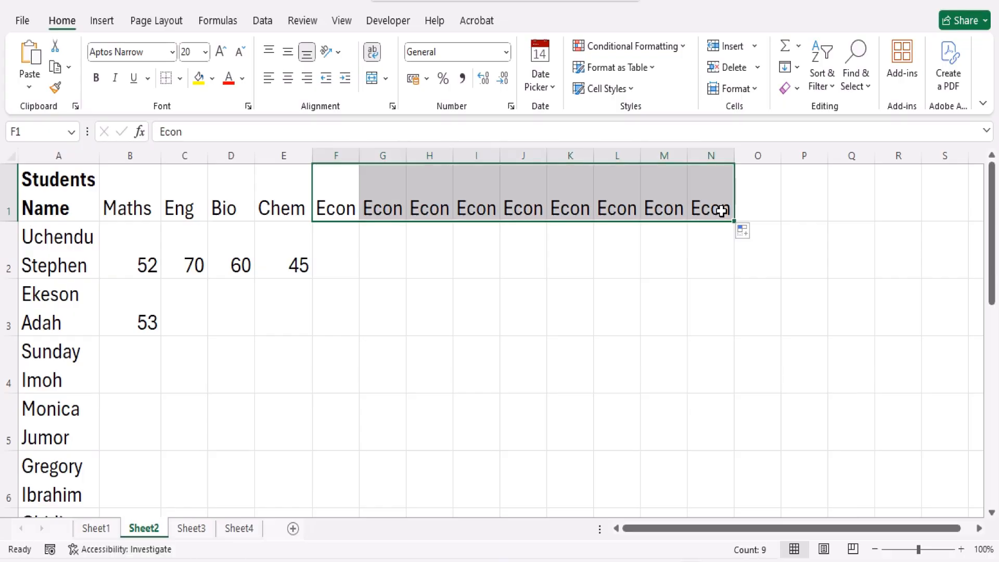
{"action": "left_click", "coordinate": [340, 214]}
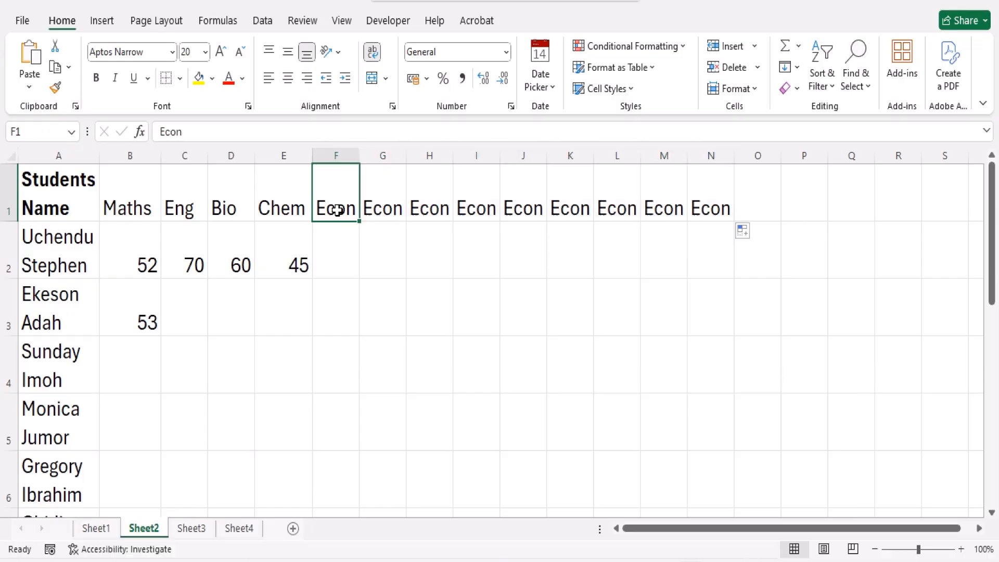
{"action": "left_click_drag", "start_coordinate": [359, 222], "coordinate": [357, 408]}
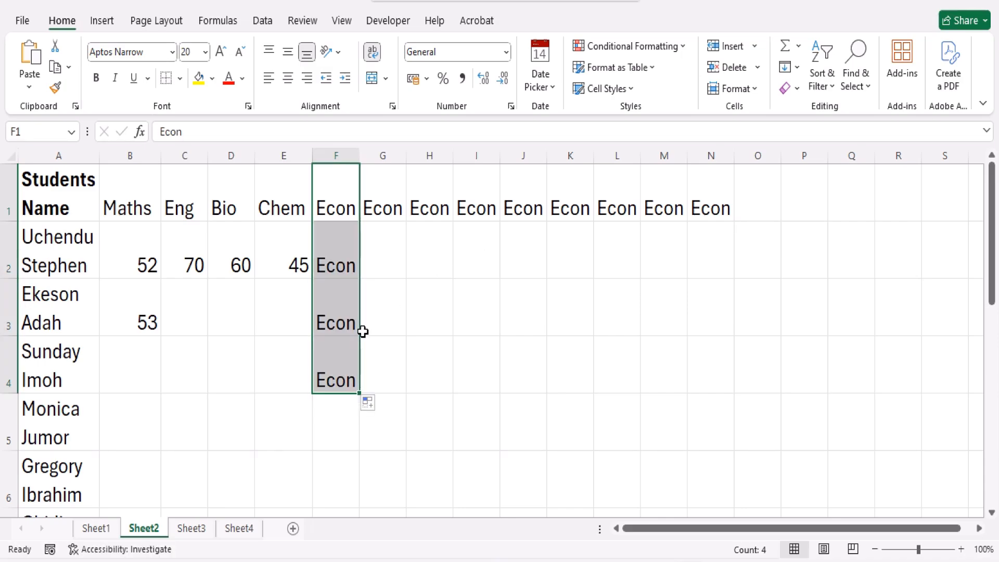
{"action": "key", "text": "ctrl+z"}
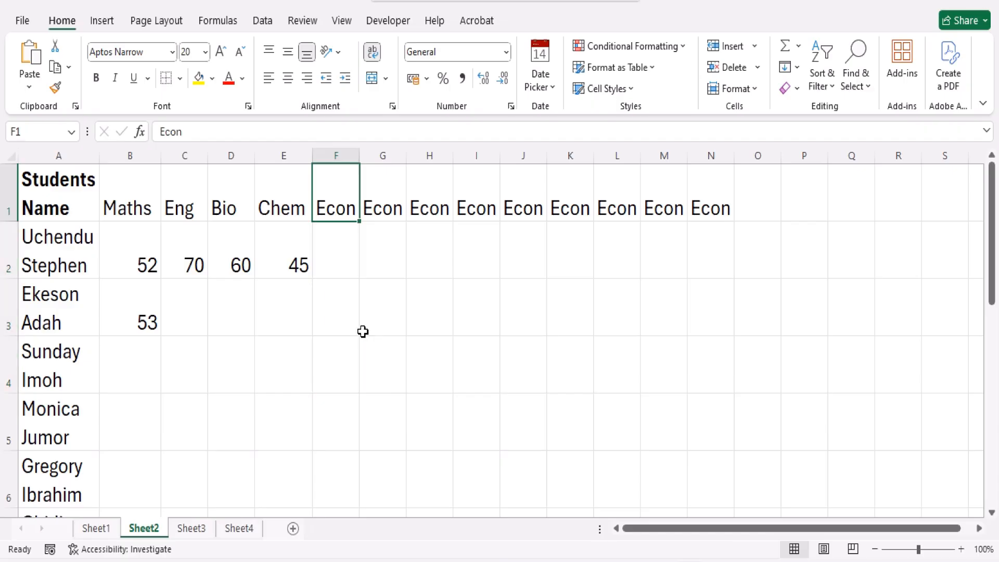
{"action": "key", "text": "ctrl+z"}
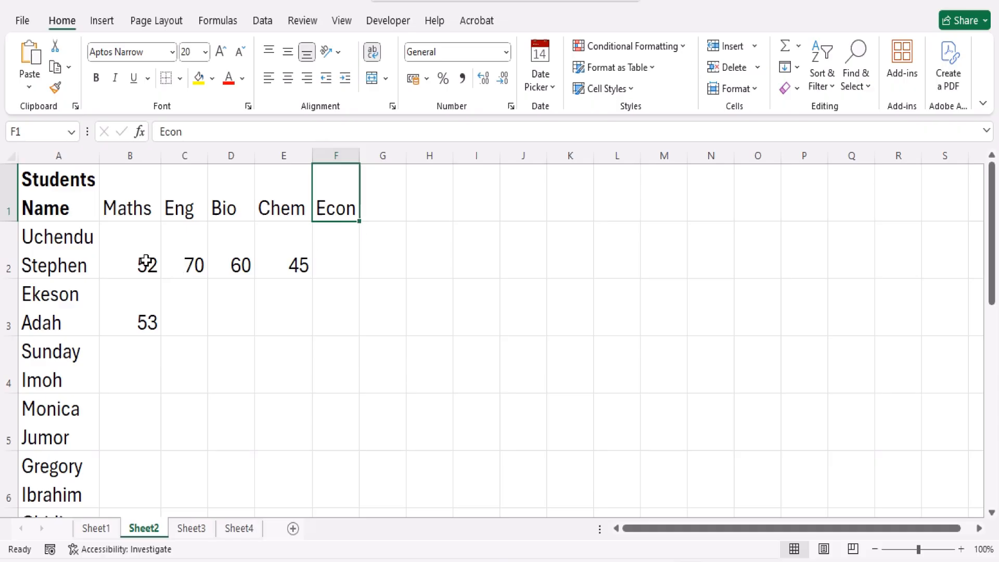
Enter the number 1 in cell H1 and the date 1/1/25 in cell I1
{"action": "left_click", "coordinate": [427, 203]}
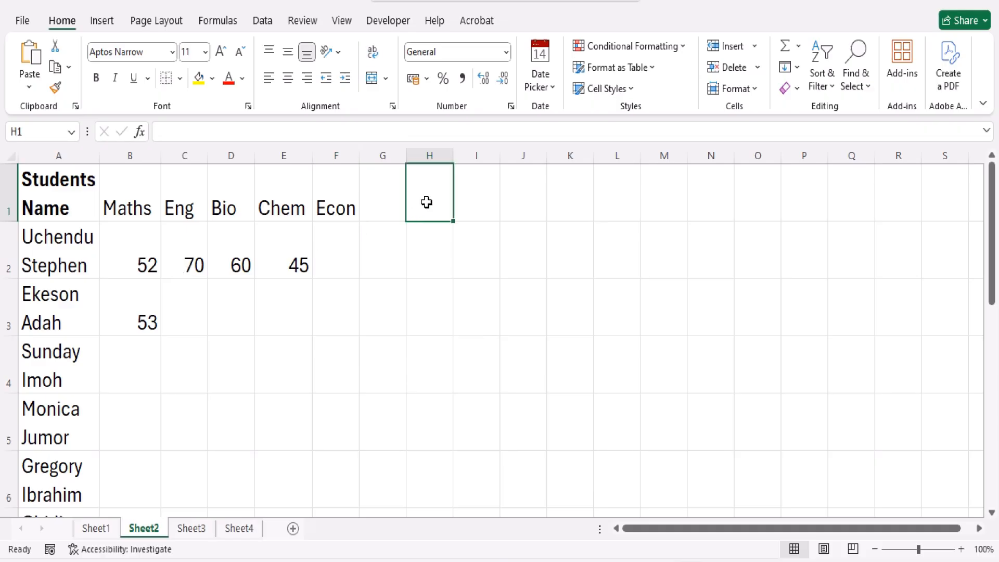
{"action": "type", "text": "1"}
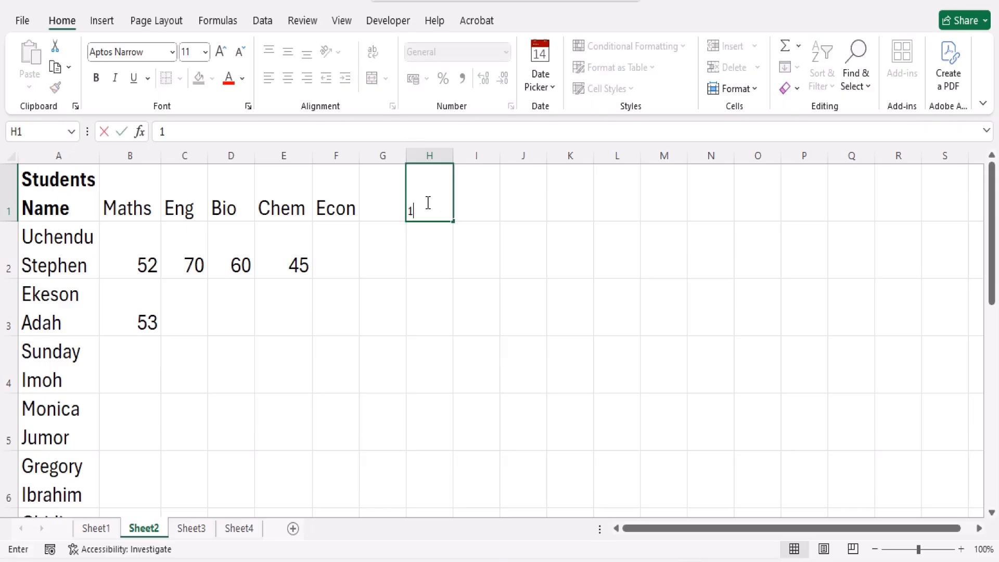
{"action": "key", "text": "Tab"}
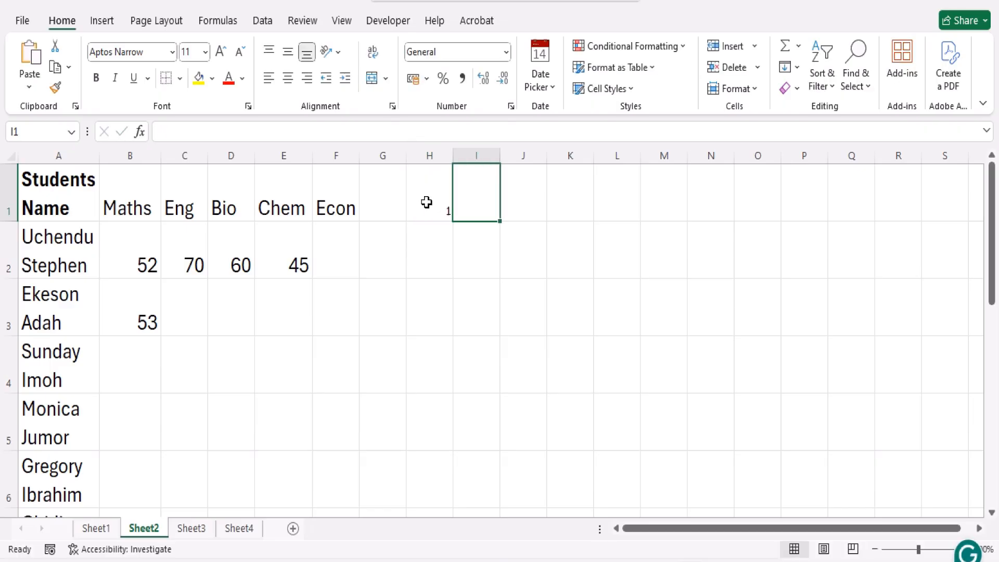
{"action": "type", "text": "1/"}
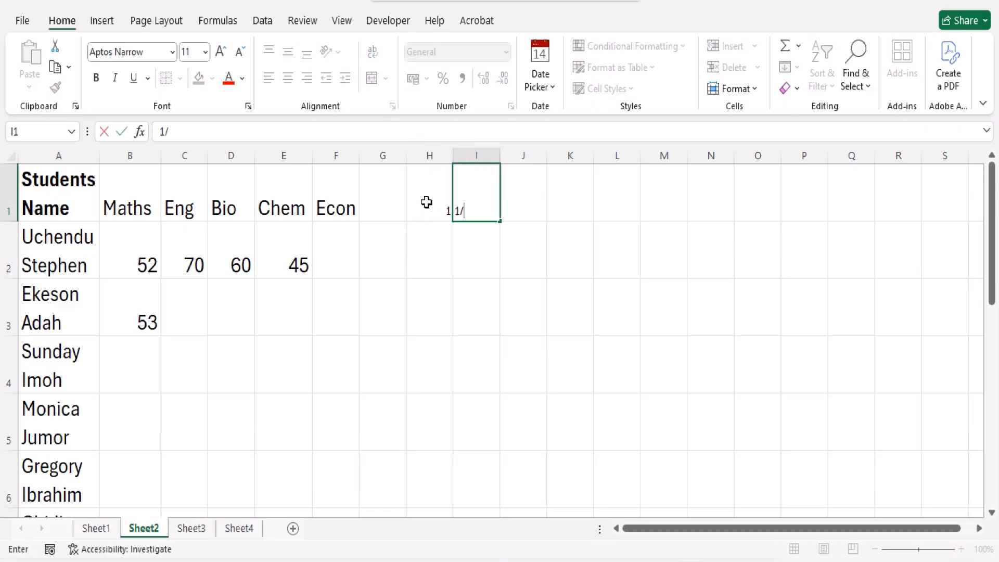
{"action": "type", "text": "01/2025"}
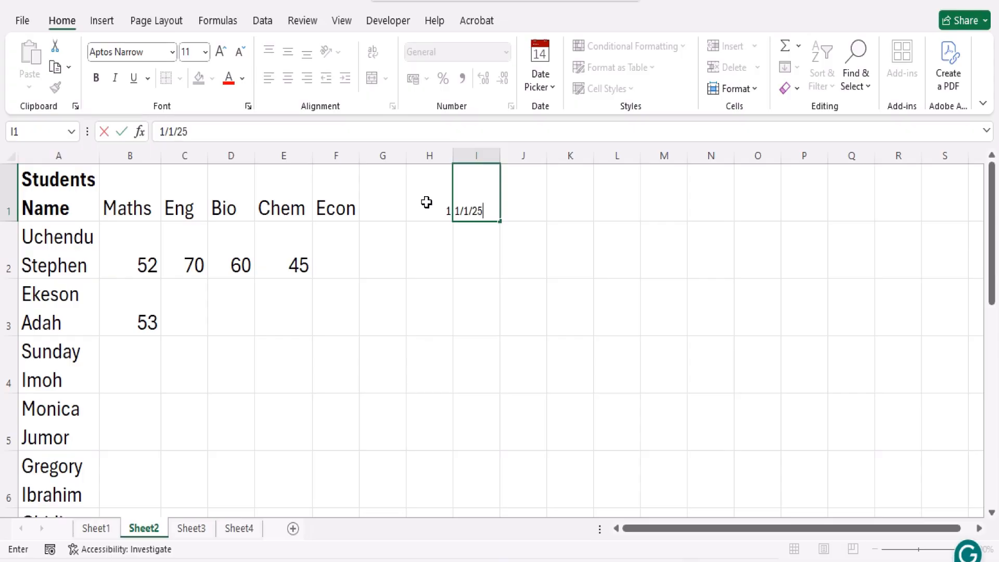
{"action": "key", "text": "Return"}
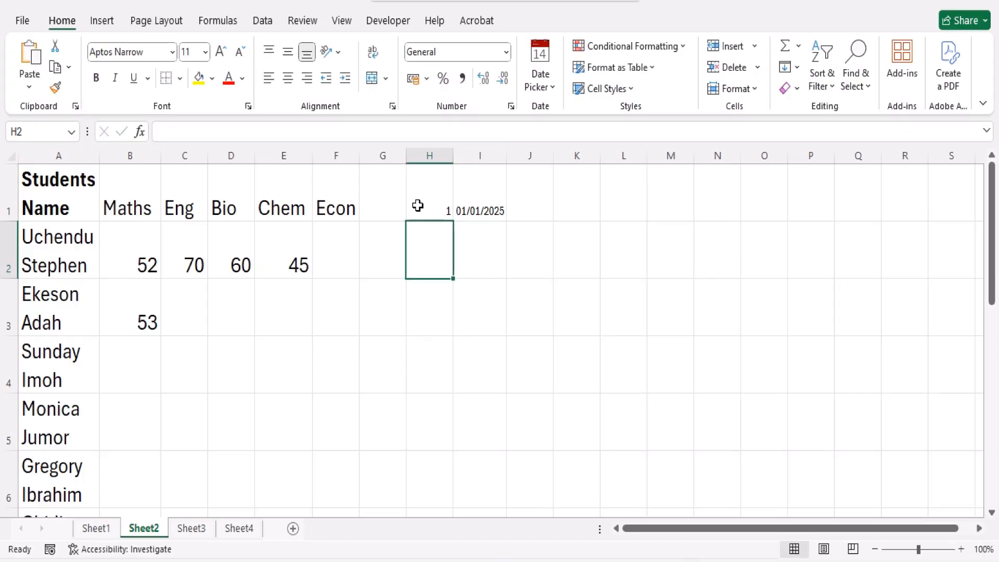
Enter the weekday Monday in cell J1
{"action": "left_click", "coordinate": [530, 208]}
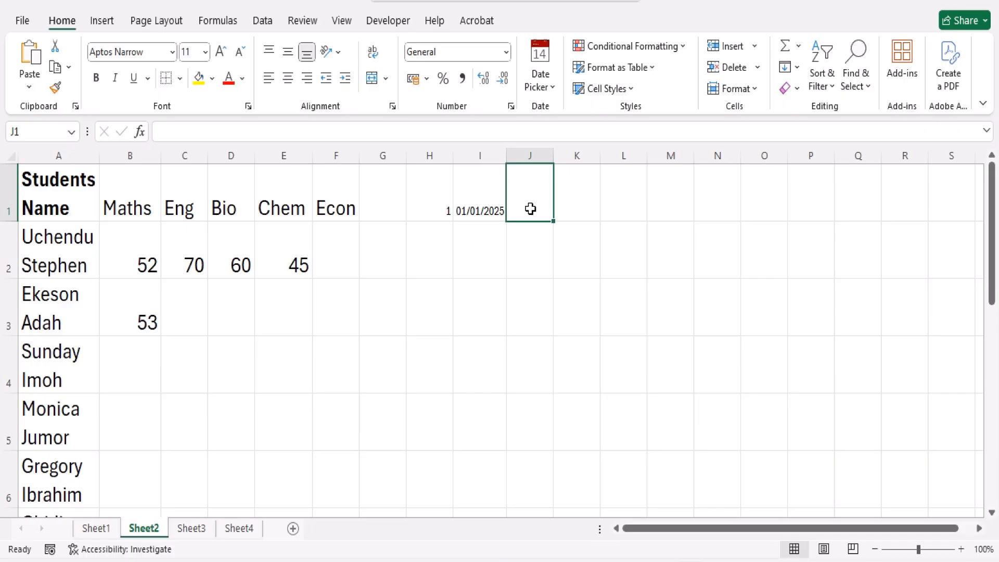
{"action": "type", "text": "Monda"}
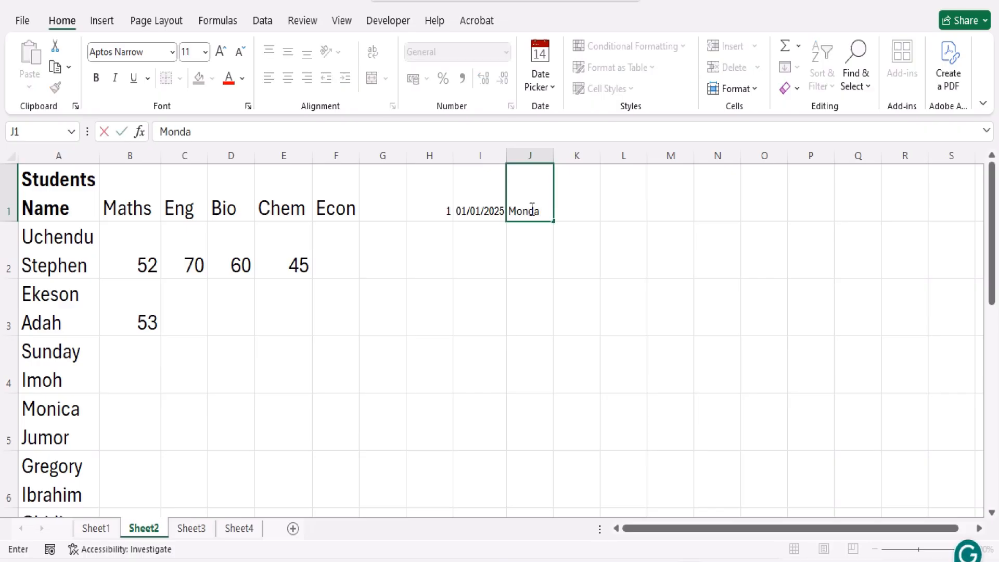
{"action": "type", "text": "y"}
{"action": "key", "text": "Return"}
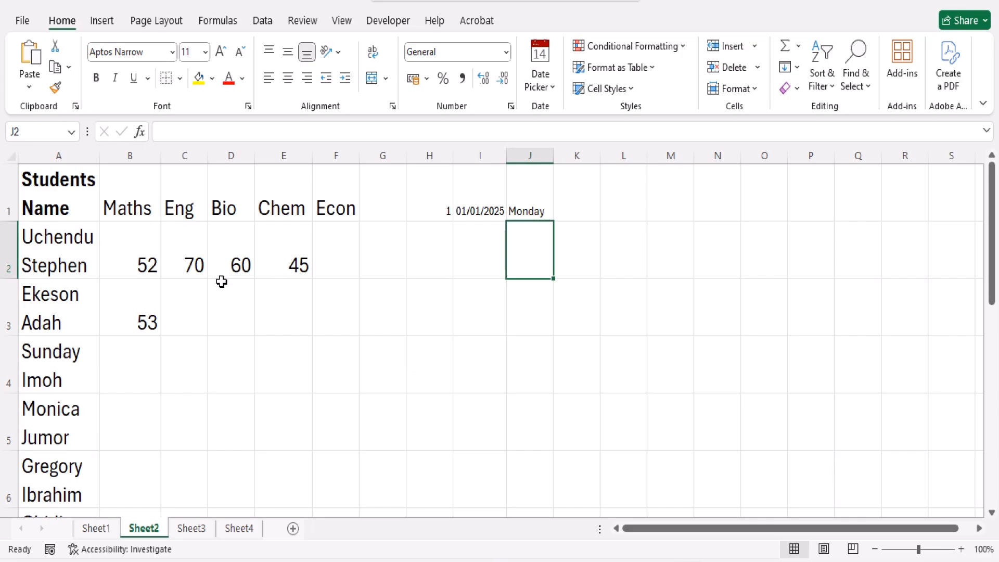
Enter 2 in cell H2, below the number 1
{"action": "left_click", "coordinate": [132, 263]}
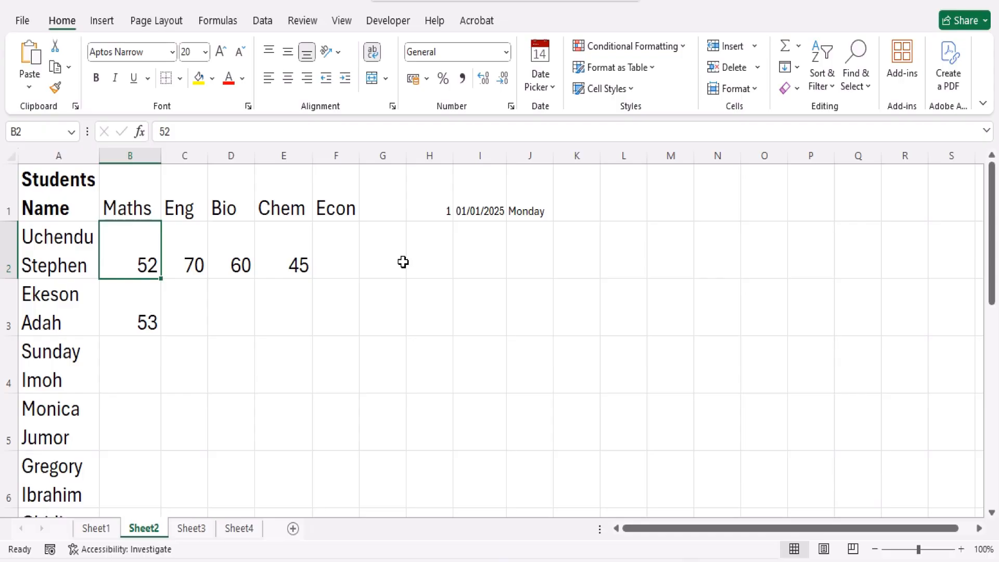
{"action": "left_click", "coordinate": [441, 248]}
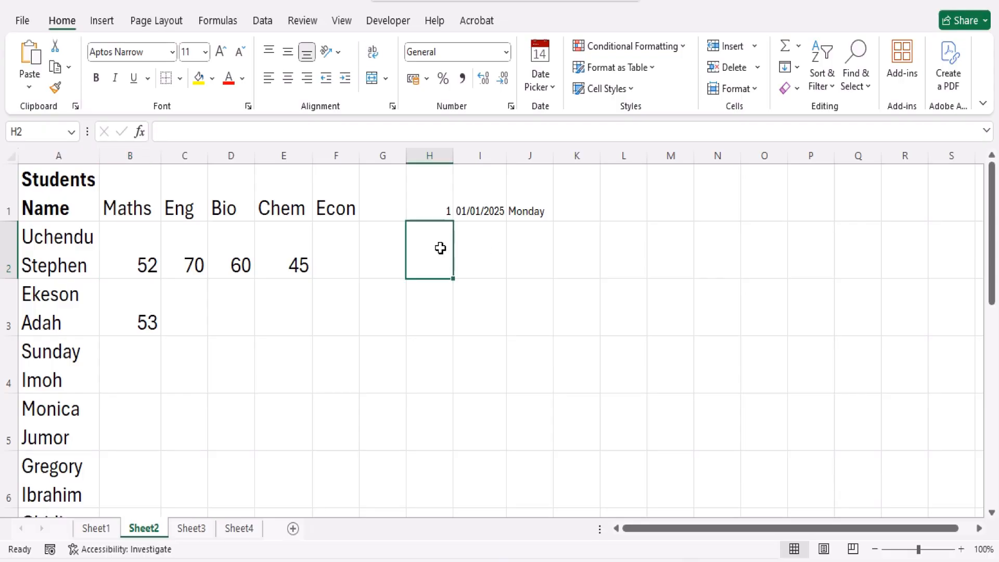
{"action": "type", "text": "2"}
{"action": "key", "text": "Return"}
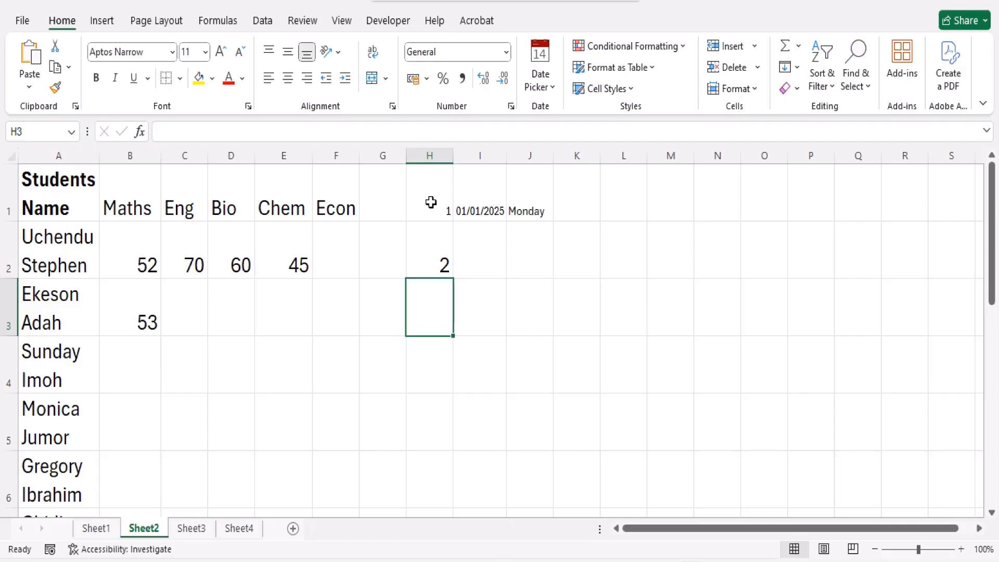
Extend the number series in H1:H2 down to H6, and undo the fill
{"action": "left_click", "coordinate": [430, 202]}
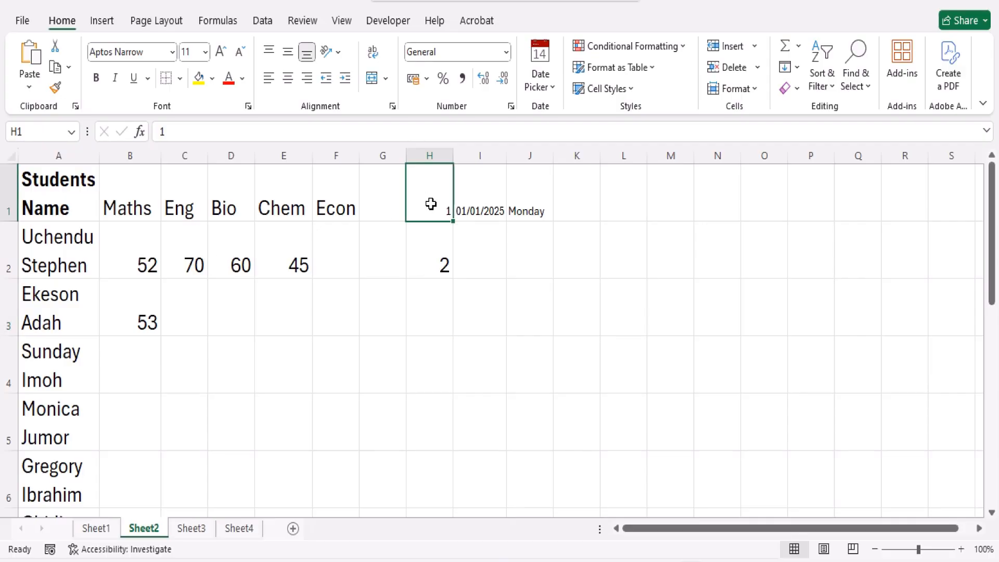
{"action": "left_click_drag", "start_coordinate": [430, 204], "coordinate": [433, 236]}
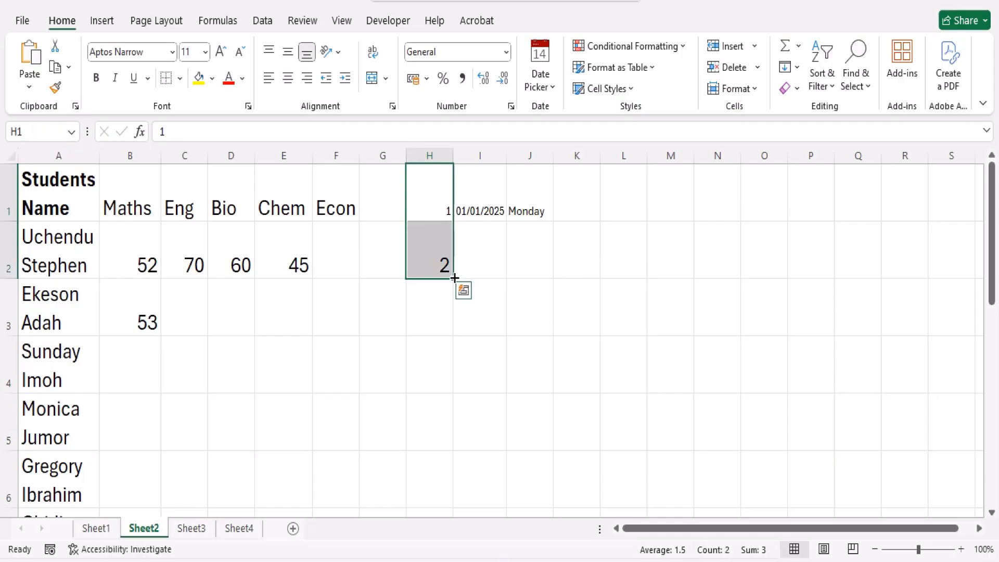
{"action": "left_click_drag", "start_coordinate": [454, 279], "coordinate": [451, 494]}
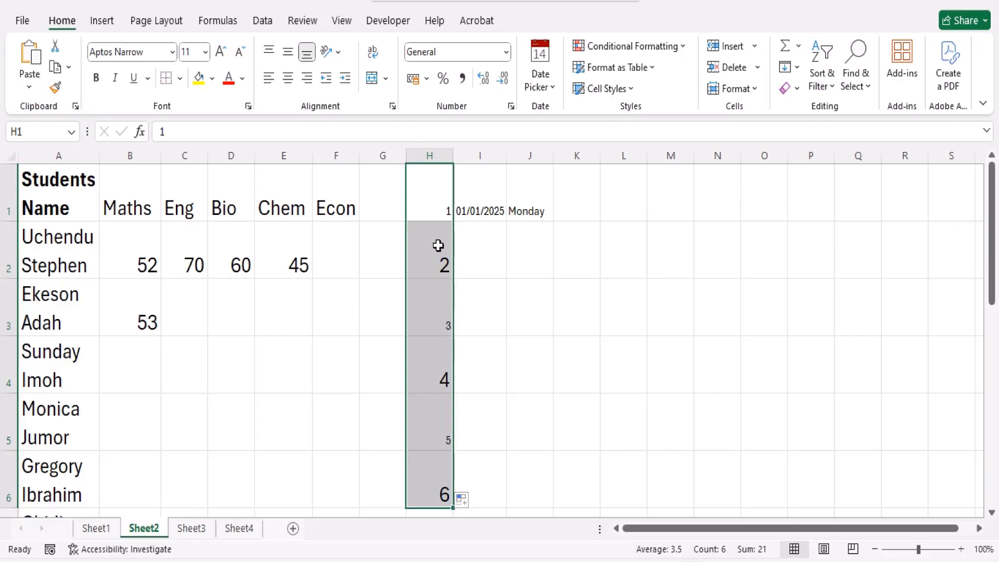
{"action": "key", "text": "ctrl+z"}
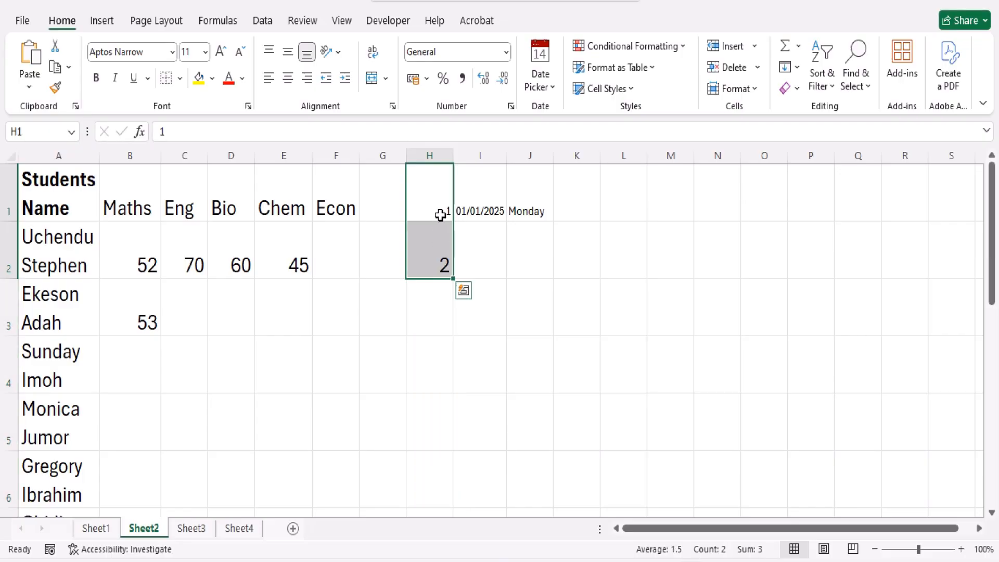
Clear the Maths score in B3 and fill B2 down to B6 as a series increasing by 1
{"action": "left_click", "coordinate": [148, 321]}
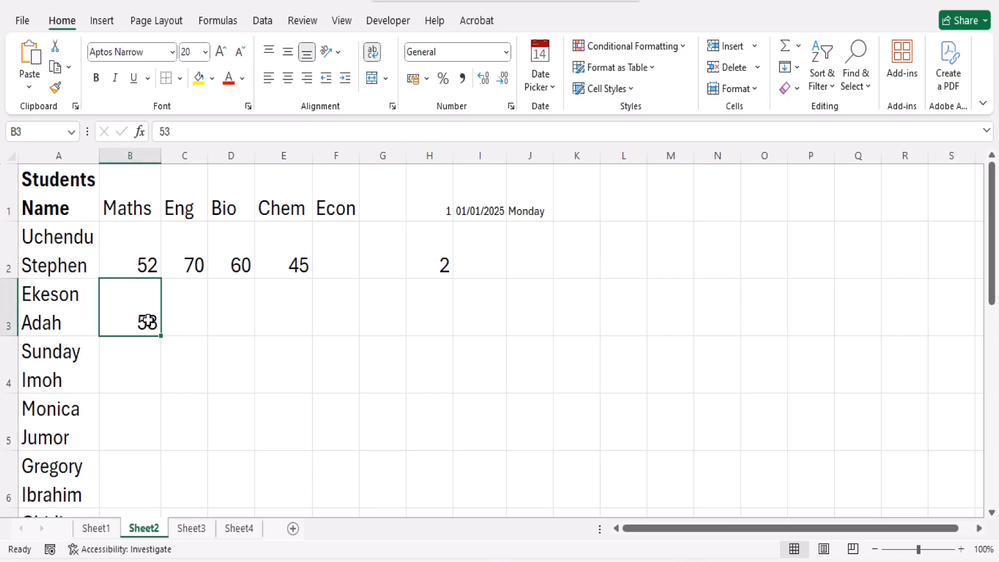
{"action": "key", "text": "Delete"}
{"action": "left_click", "coordinate": [133, 260]}
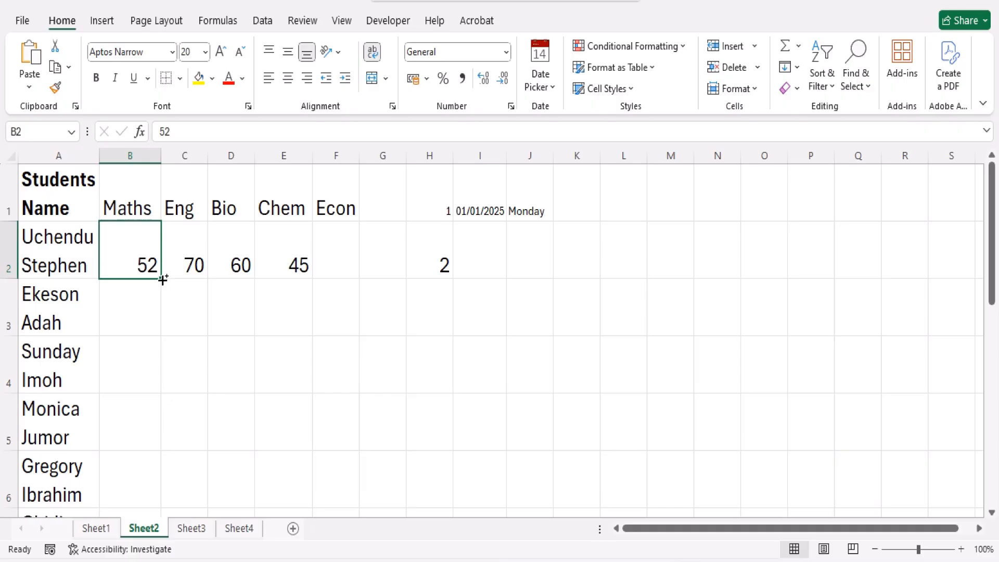
{"action": "left_click_drag", "start_coordinate": [162, 276], "coordinate": [162, 489]}
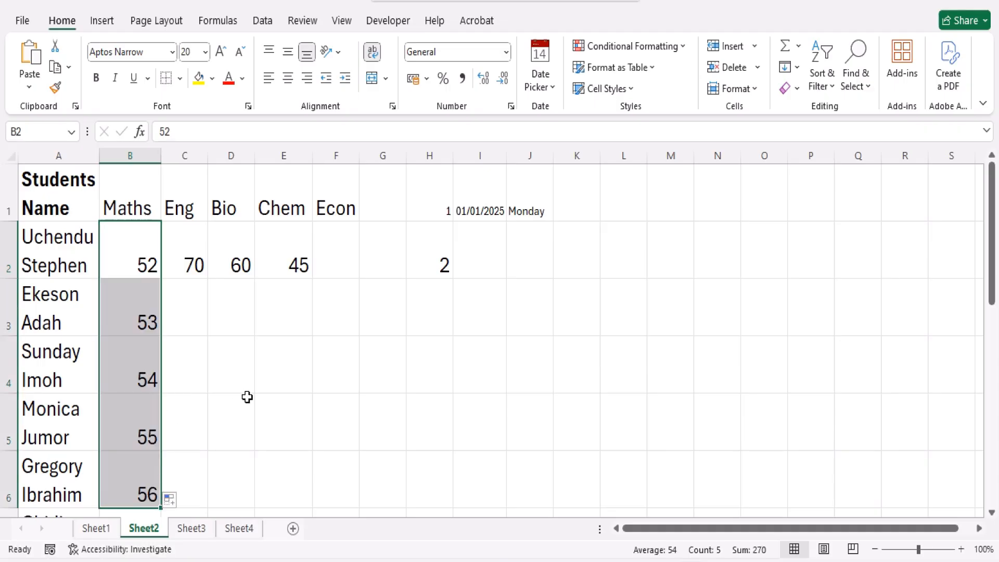
{"action": "left_click", "coordinate": [135, 305]}
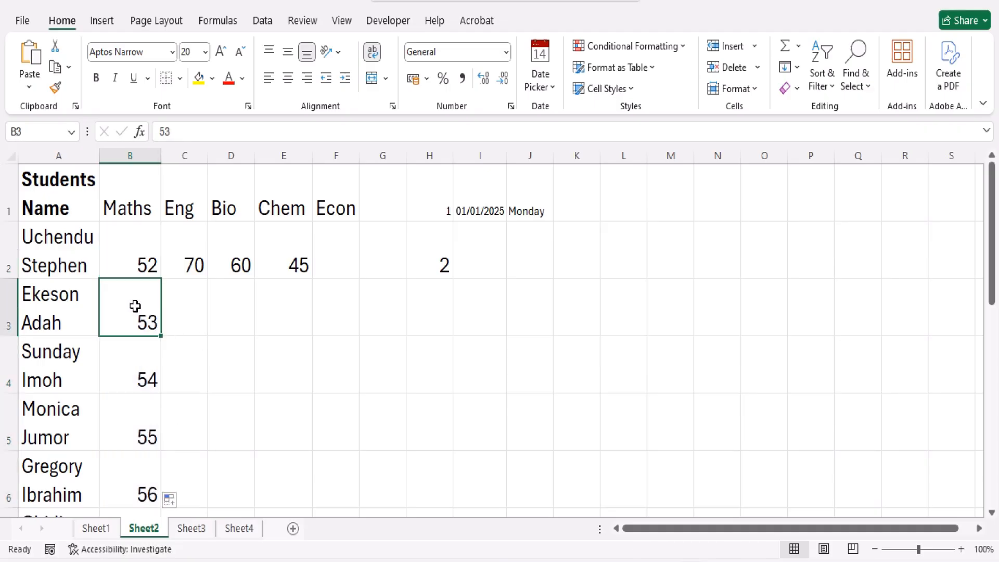
{"action": "left_click", "coordinate": [140, 359]}
{"action": "left_click", "coordinate": [146, 422]}
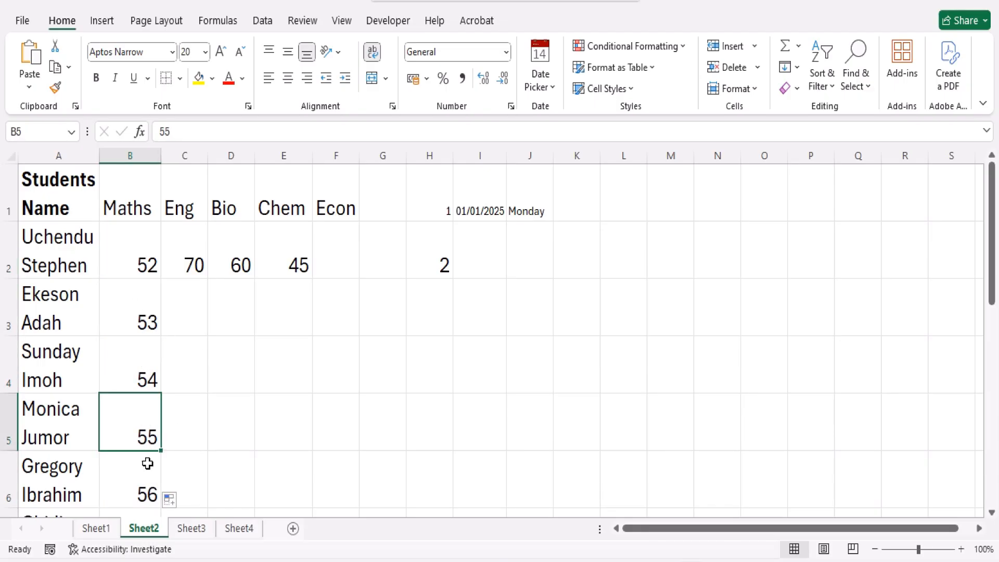
Clear the sample numbers 1 and 2 from cells H1:H2
{"action": "left_click", "coordinate": [146, 481]}
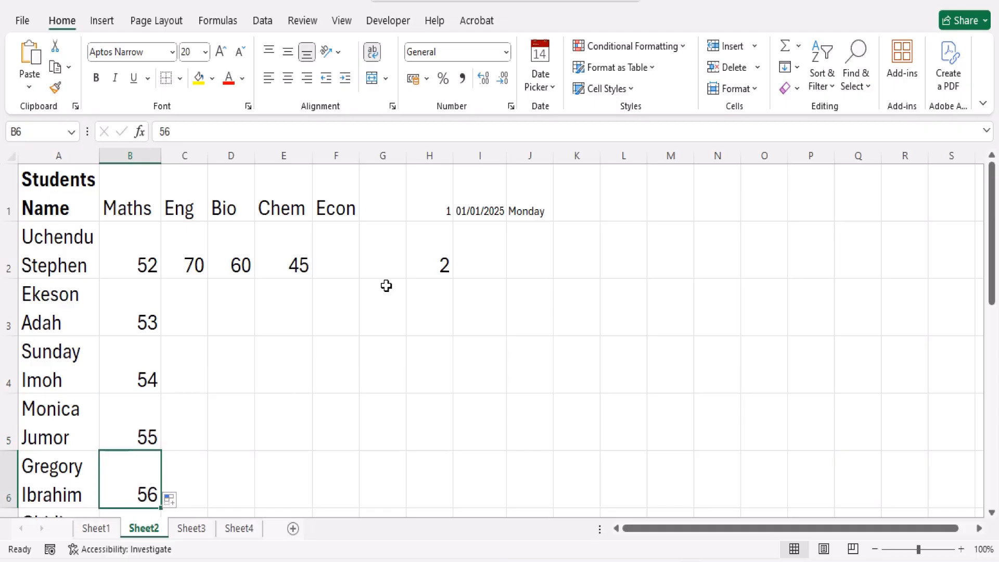
{"action": "left_click_drag", "start_coordinate": [430, 210], "coordinate": [435, 252]}
{"action": "key", "text": "Delete"}
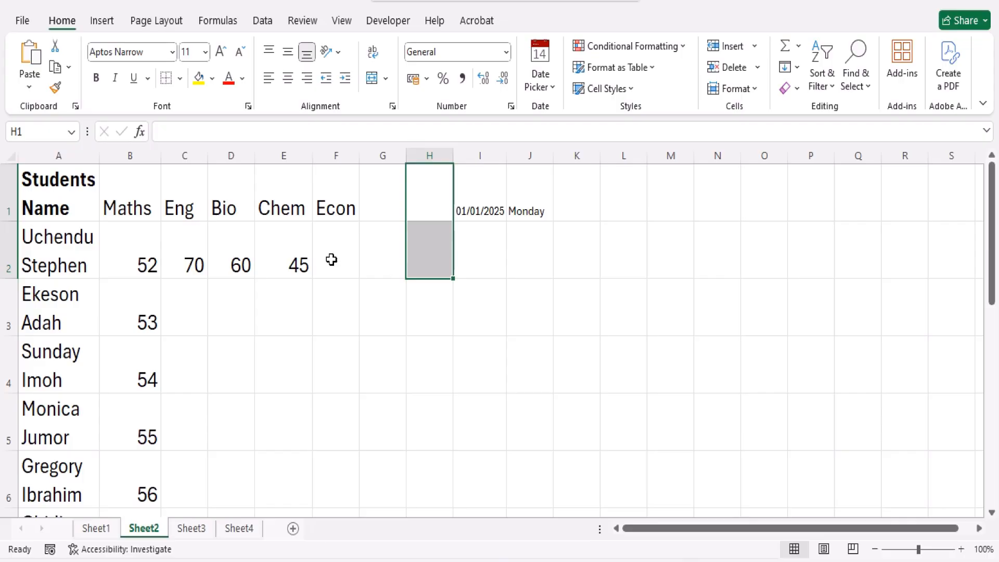
Enter 15 in cell H2 and fill it down to H6, clearing the filled range at the end
{"action": "left_click", "coordinate": [192, 263]}
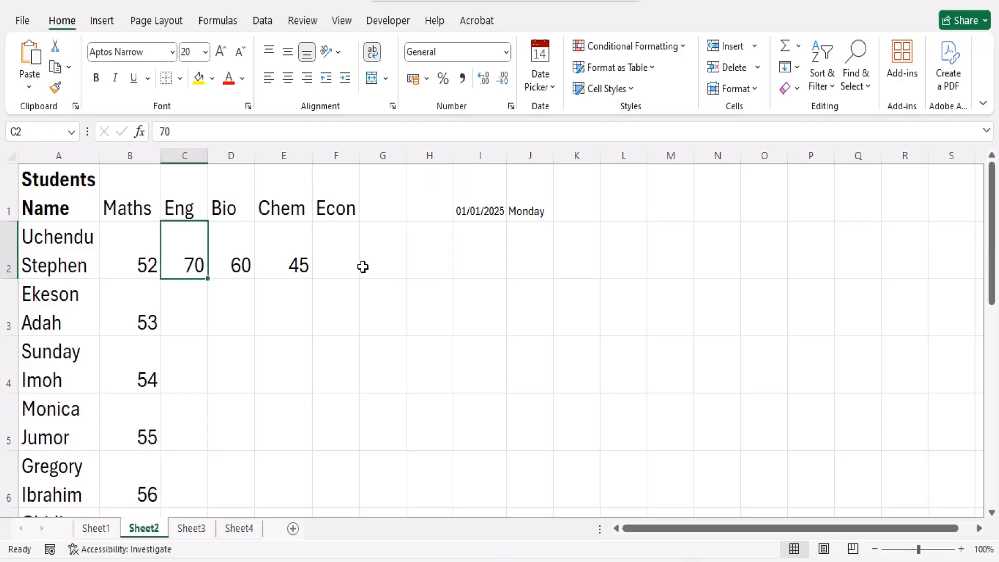
{"action": "left_click", "coordinate": [424, 254]}
{"action": "type", "text": "15"}
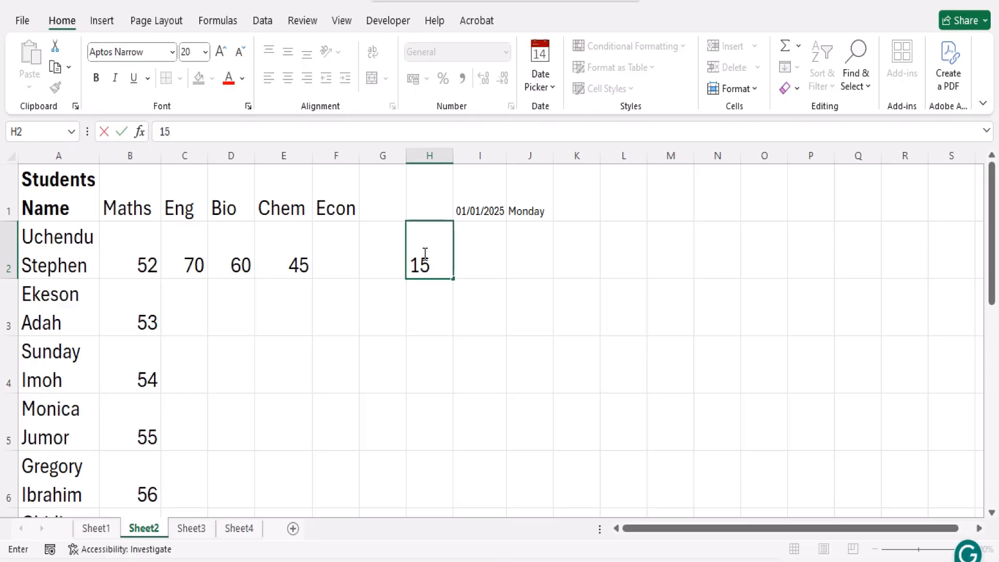
{"action": "key", "text": "Return"}
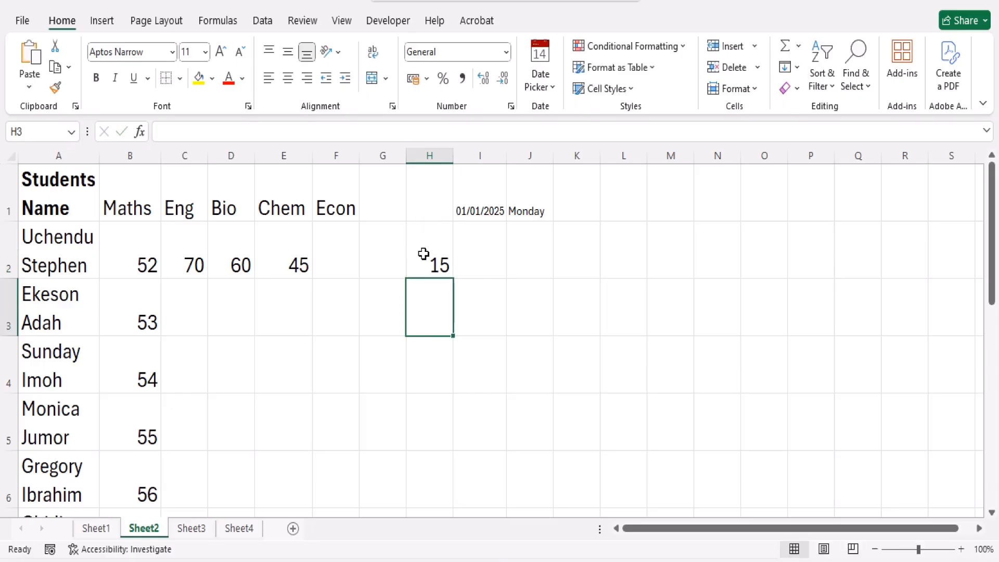
{"action": "left_click", "coordinate": [424, 253]}
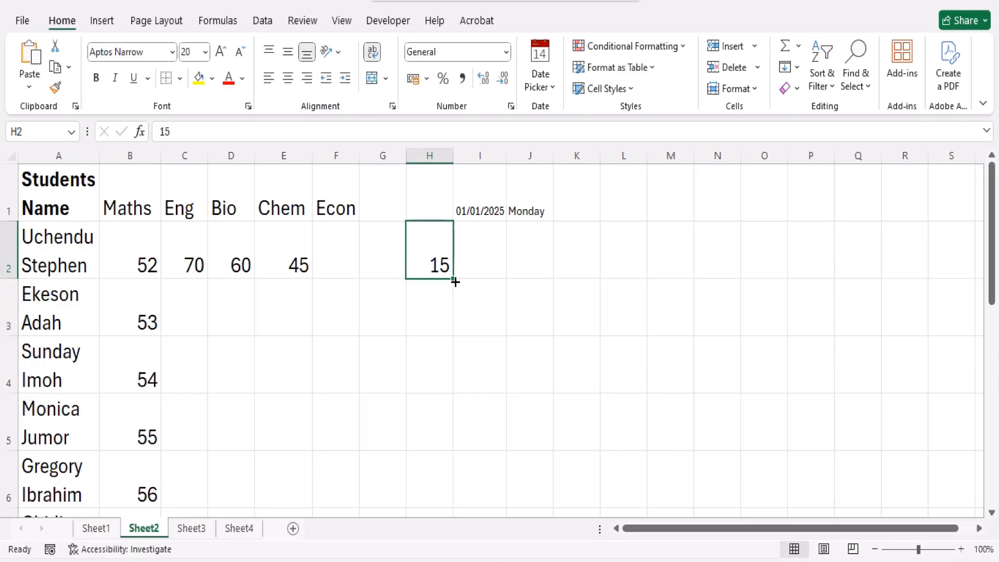
{"action": "left_click_drag", "start_coordinate": [454, 280], "coordinate": [453, 491]}
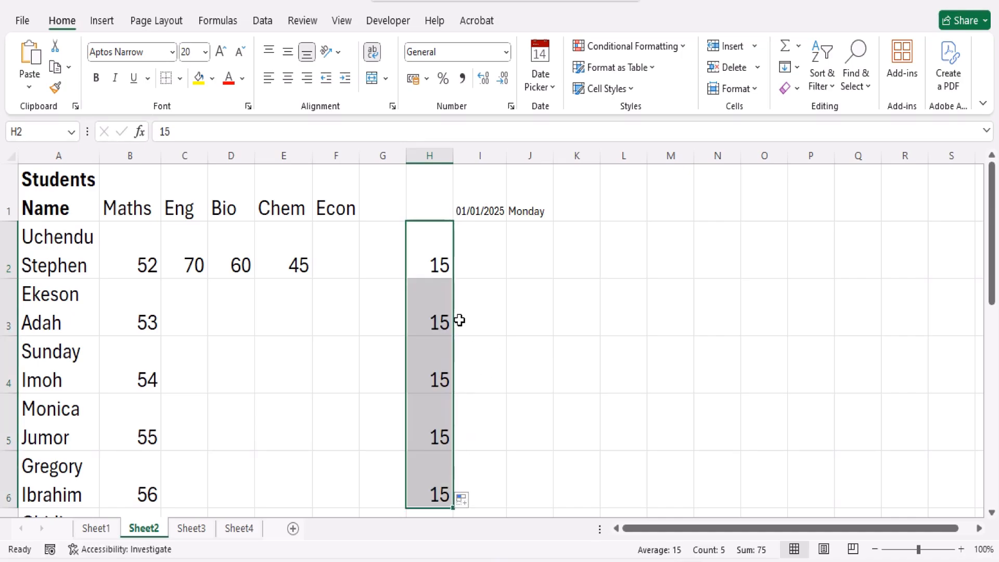
{"action": "key", "text": "Delete"}
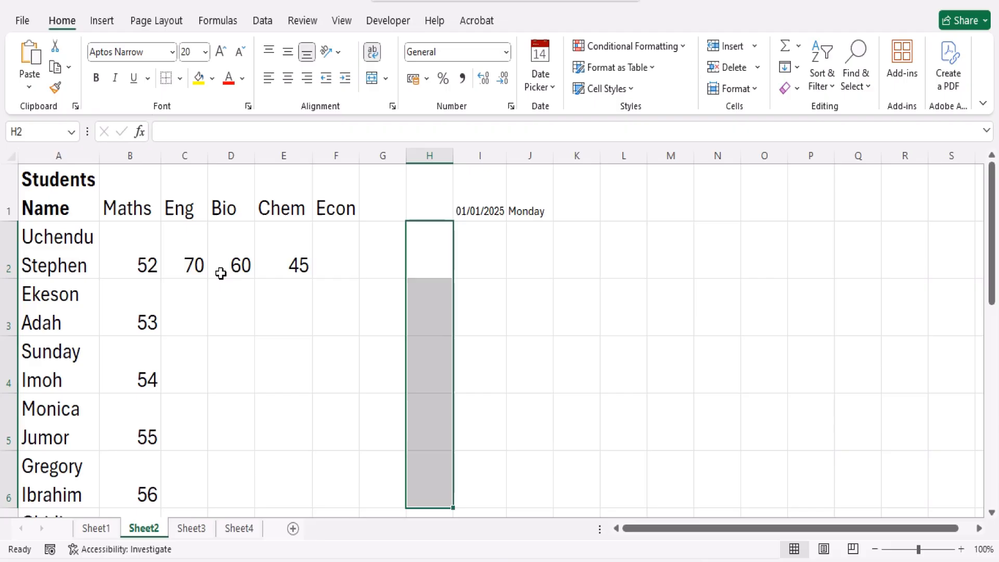
Fill the Eng score in C2 down to C6, and undo the fill
{"action": "left_click", "coordinate": [179, 260]}
{"action": "left_click_drag", "start_coordinate": [207, 280], "coordinate": [218, 487]}
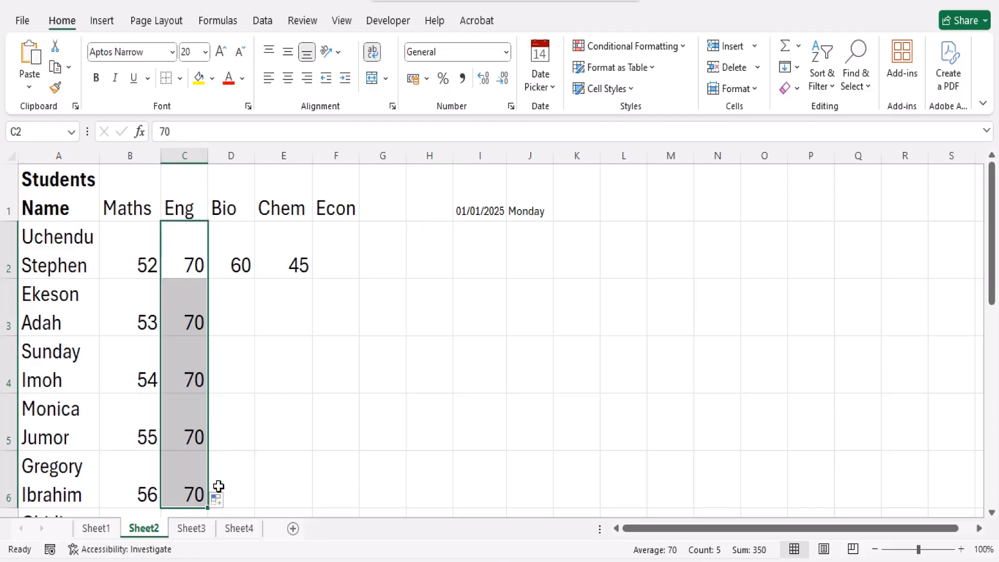
{"action": "key", "text": "ctrl+z"}
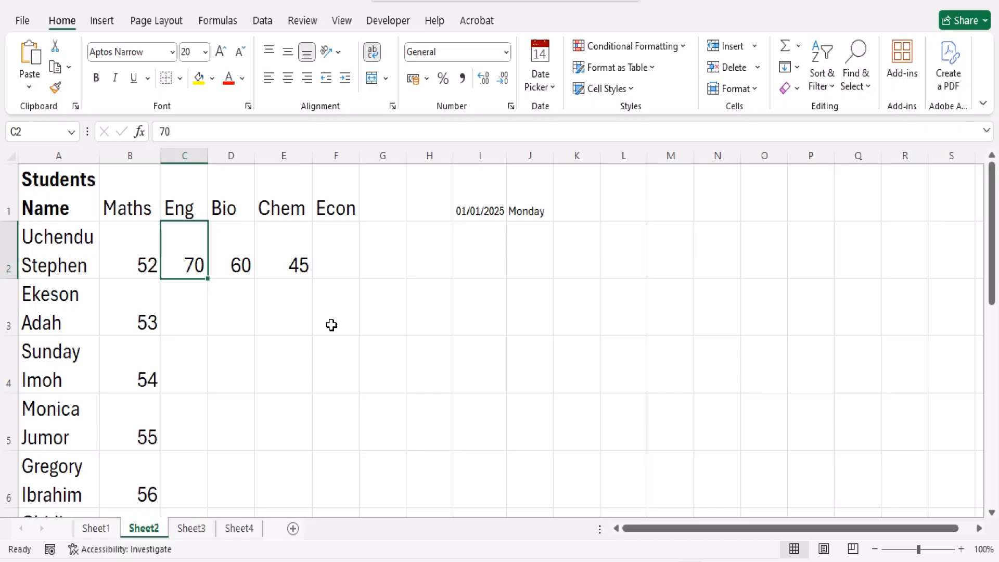
Enter the date 1/1/2025 in cell I2
{"action": "left_click", "coordinate": [469, 246]}
{"action": "type", "text": "1"}
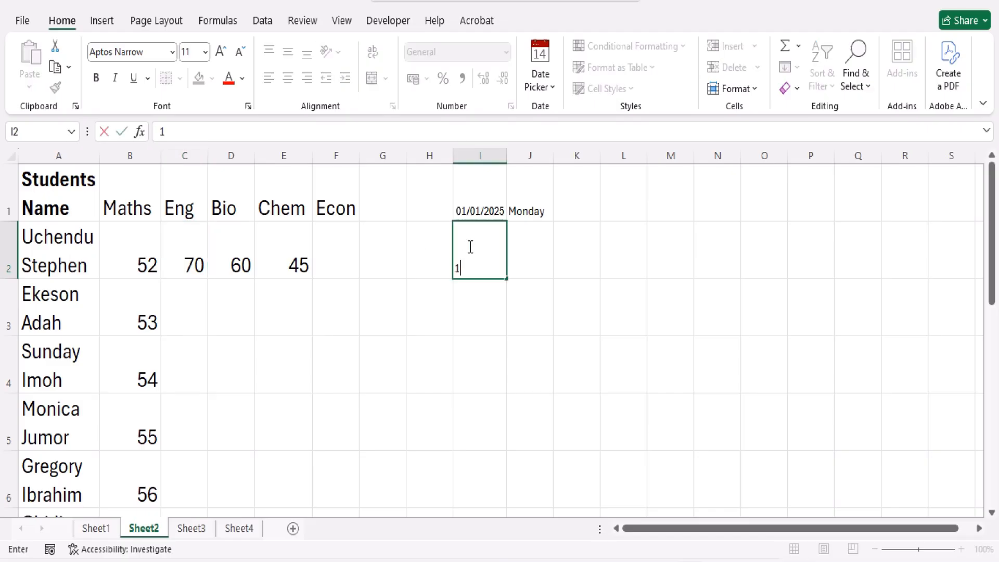
{"action": "type", "text": "/01/2025"}
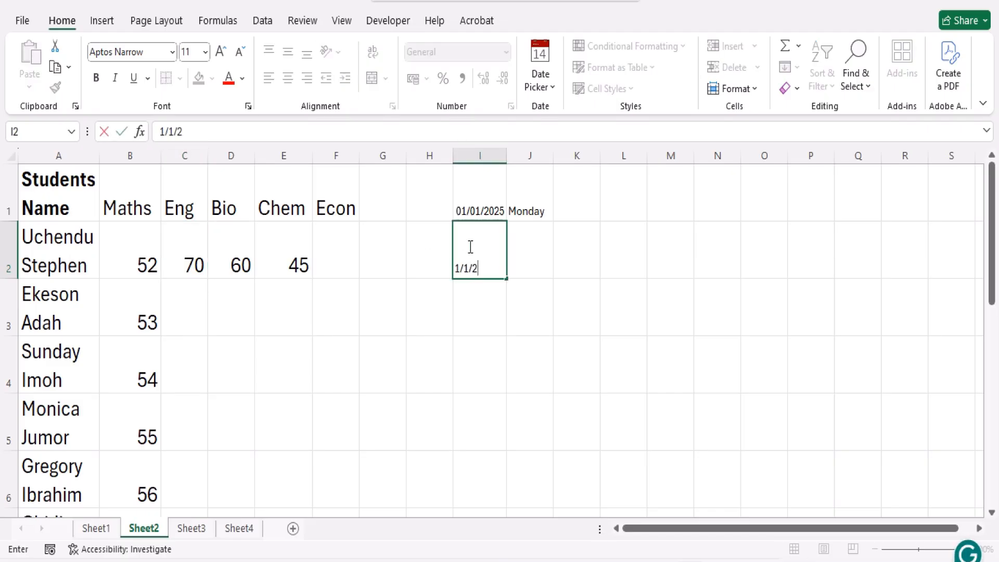
{"action": "key", "text": "Return"}
Fill the date in I2 down to I6 as a daily series, check the filled dates, and undo the fill
{"action": "left_click", "coordinate": [488, 264]}
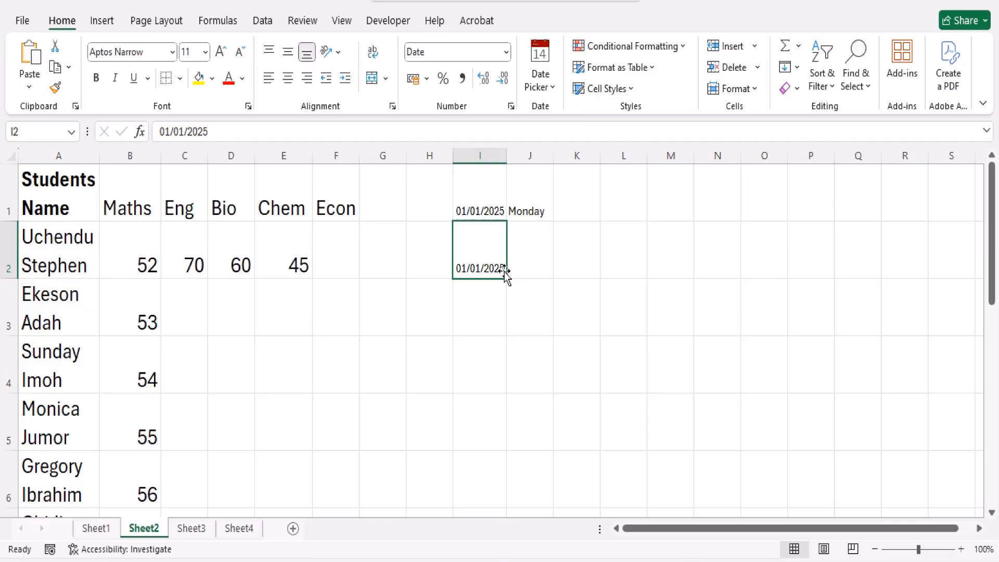
{"action": "left_click_drag", "start_coordinate": [506, 277], "coordinate": [509, 495]}
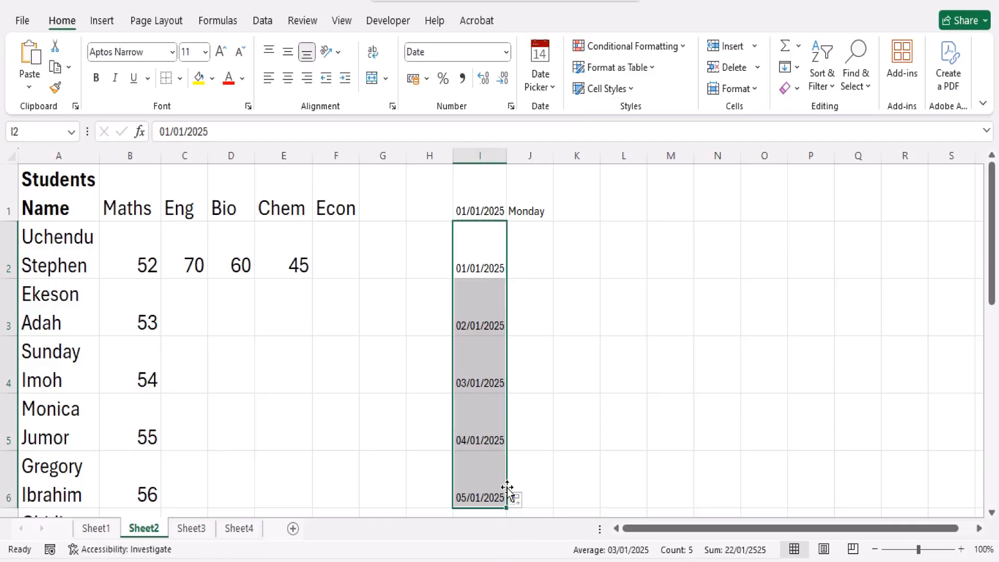
{"action": "left_click", "coordinate": [481, 387]}
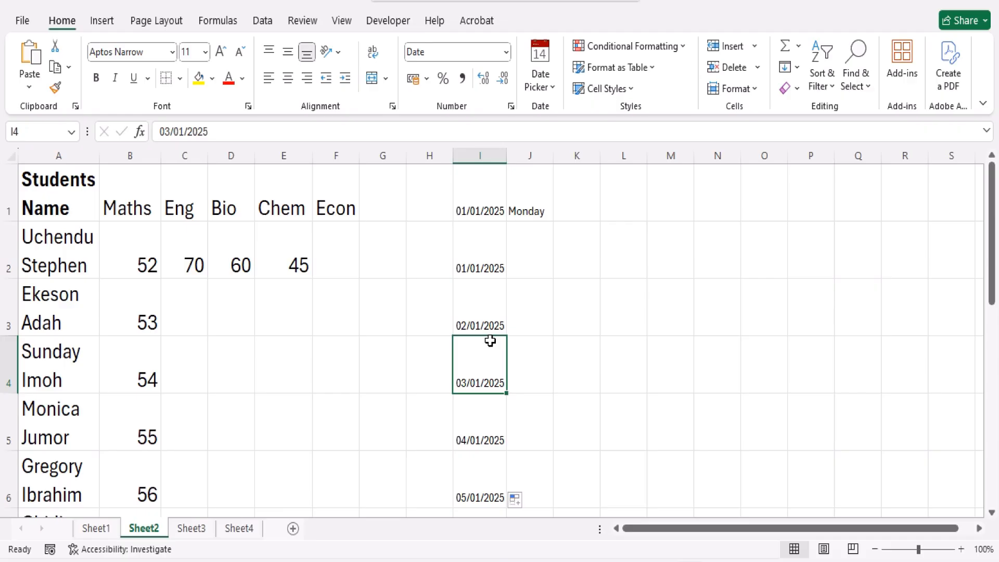
{"action": "left_click", "coordinate": [482, 312]}
{"action": "left_click", "coordinate": [477, 266]}
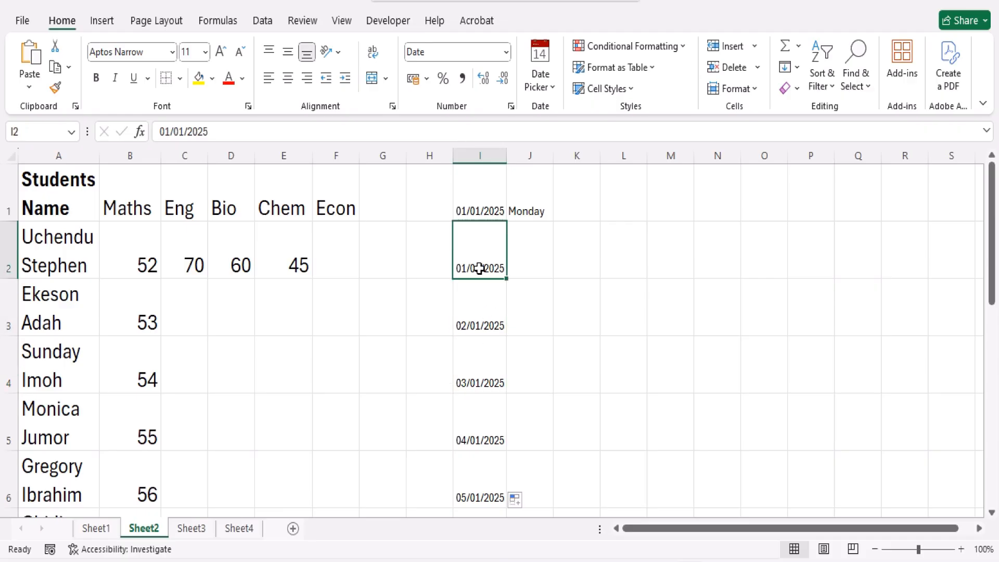
{"action": "left_click", "coordinate": [477, 502]}
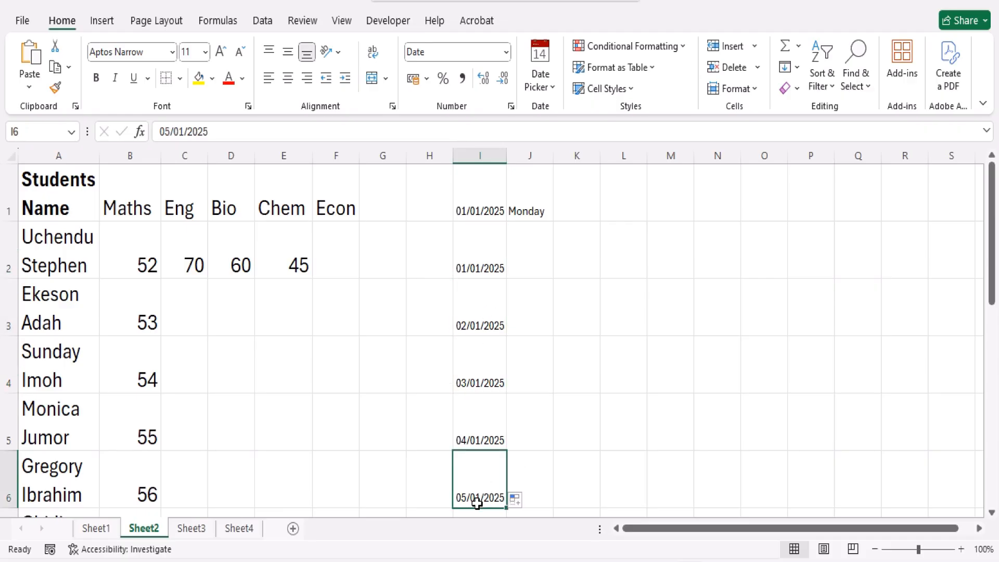
{"action": "key", "text": "ctrl+z"}
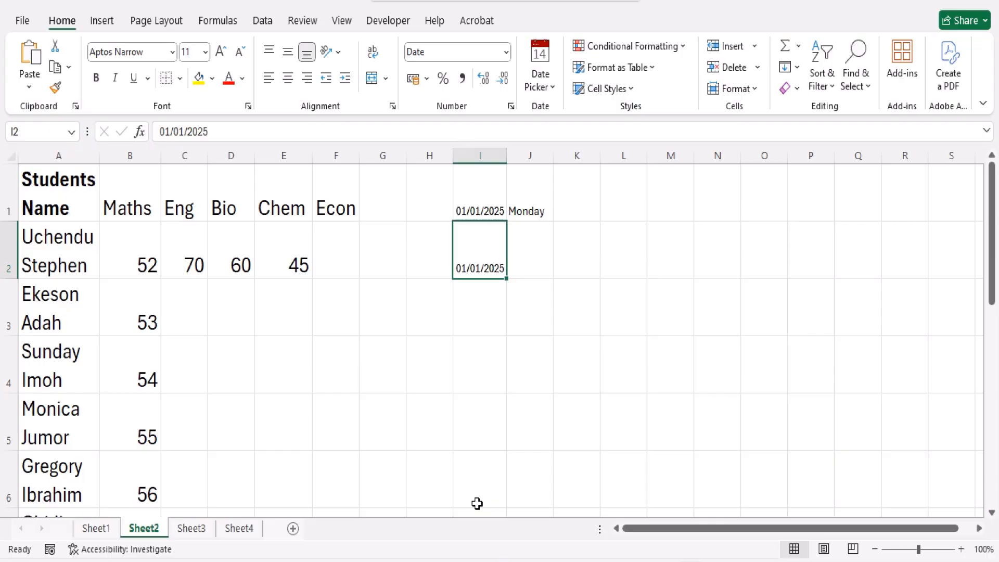
Fill the weekday in J1 down to J6 as a Monday-to-Saturday series, check the filled days, and undo the fill
{"action": "left_click", "coordinate": [543, 210]}
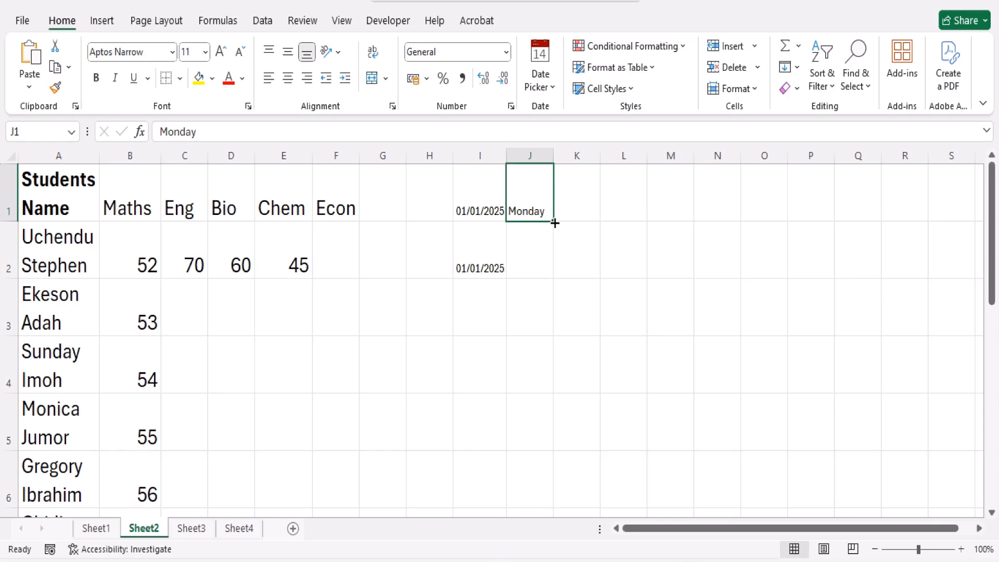
{"action": "left_click_drag", "start_coordinate": [555, 223], "coordinate": [555, 497]}
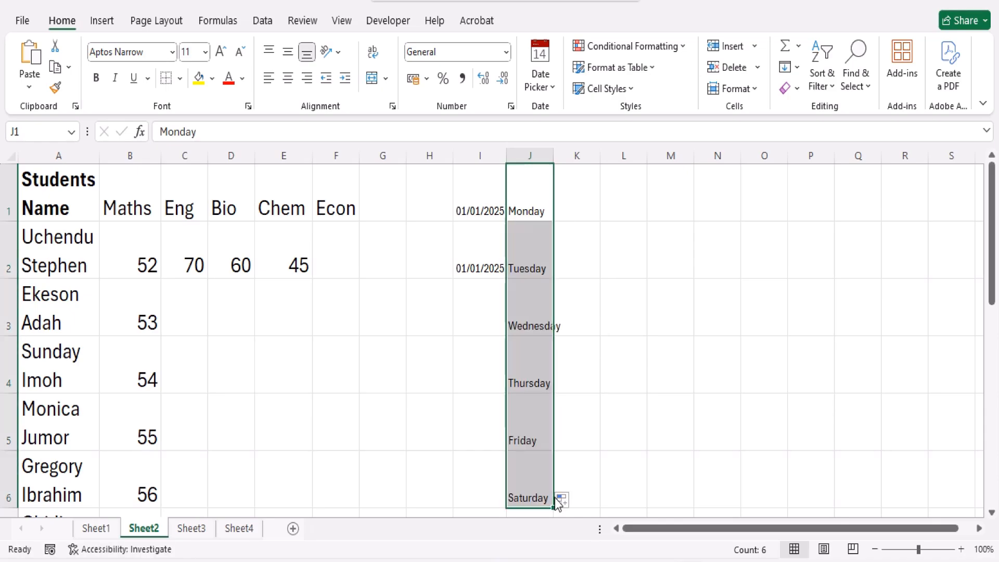
{"action": "left_click", "coordinate": [541, 258]}
{"action": "left_click", "coordinate": [539, 314]}
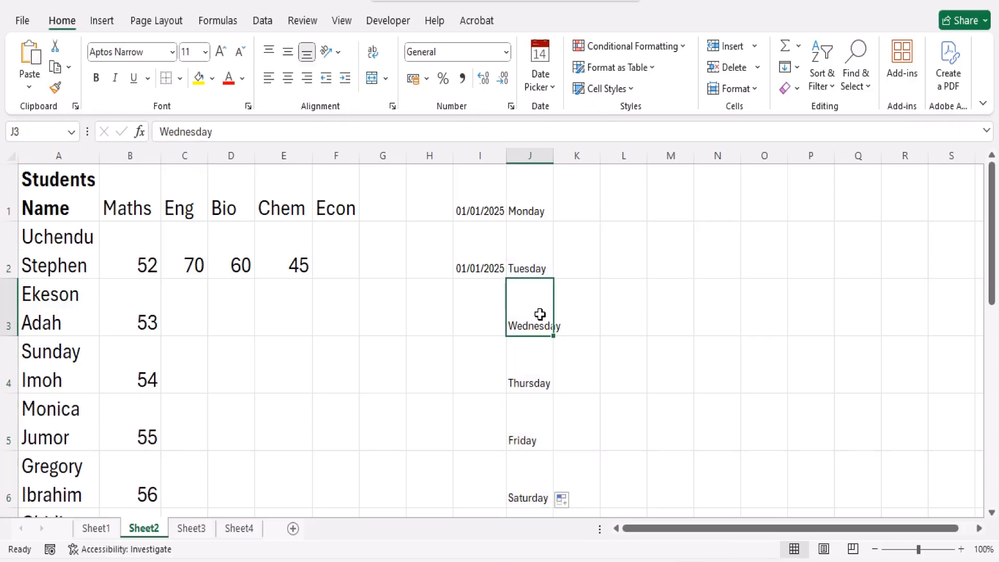
{"action": "left_click", "coordinate": [531, 368]}
{"action": "left_click", "coordinate": [534, 434]}
{"action": "left_click", "coordinate": [527, 493]}
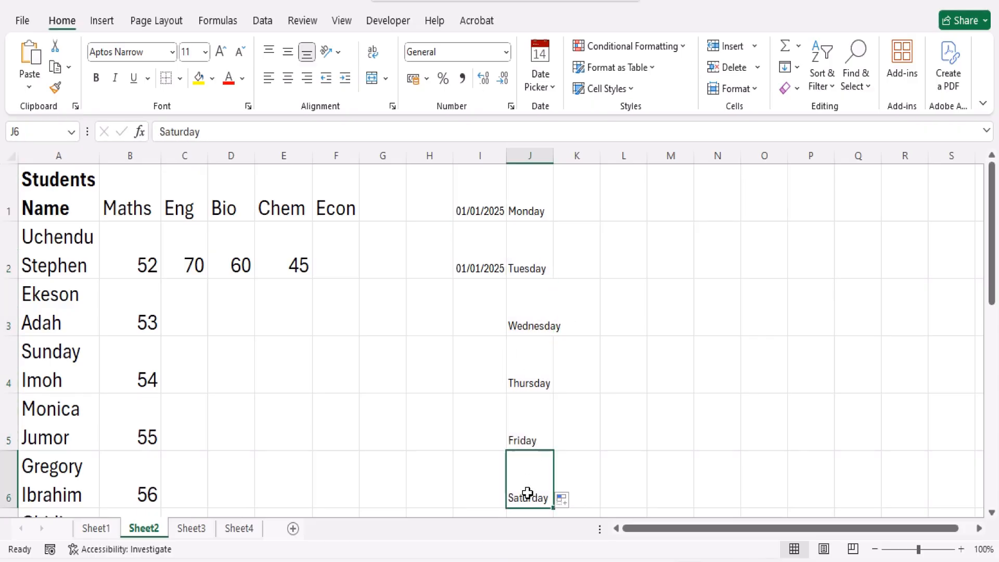
{"action": "key", "text": "ctrl+z"}
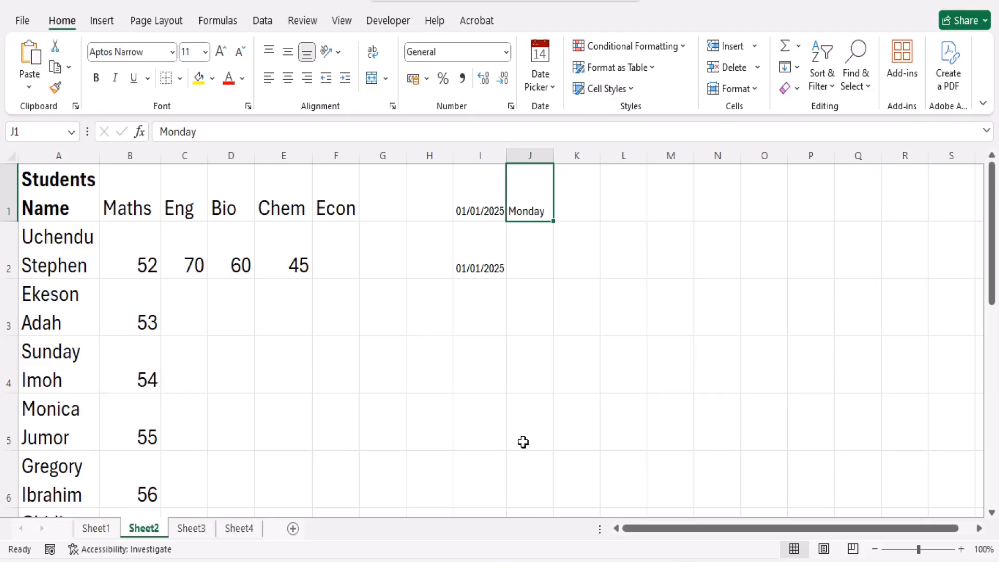
Replace the Chem score in E2 with January and fill it down to E6 as a month series
{"action": "left_click", "coordinate": [297, 263]}
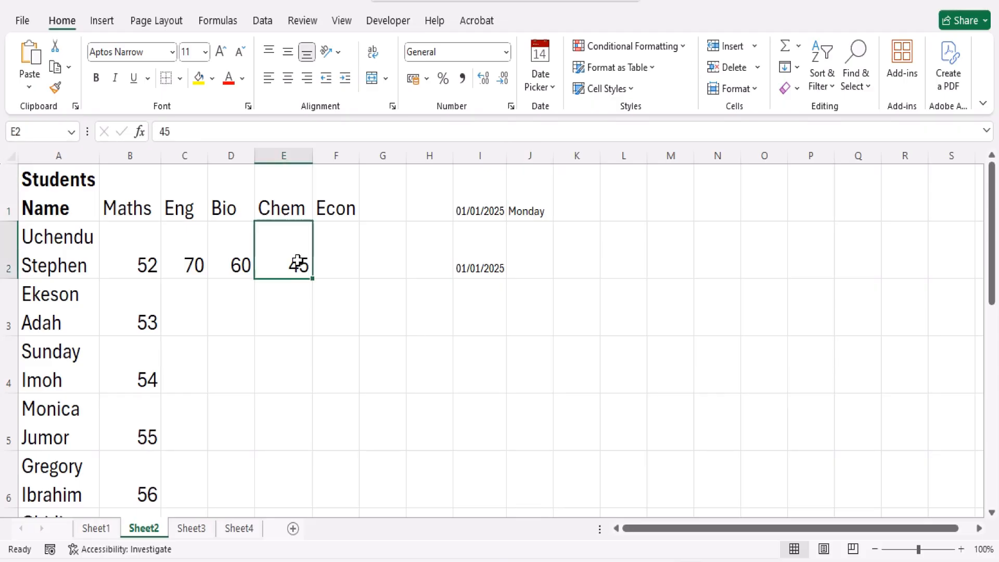
{"action": "type", "text": "January"}
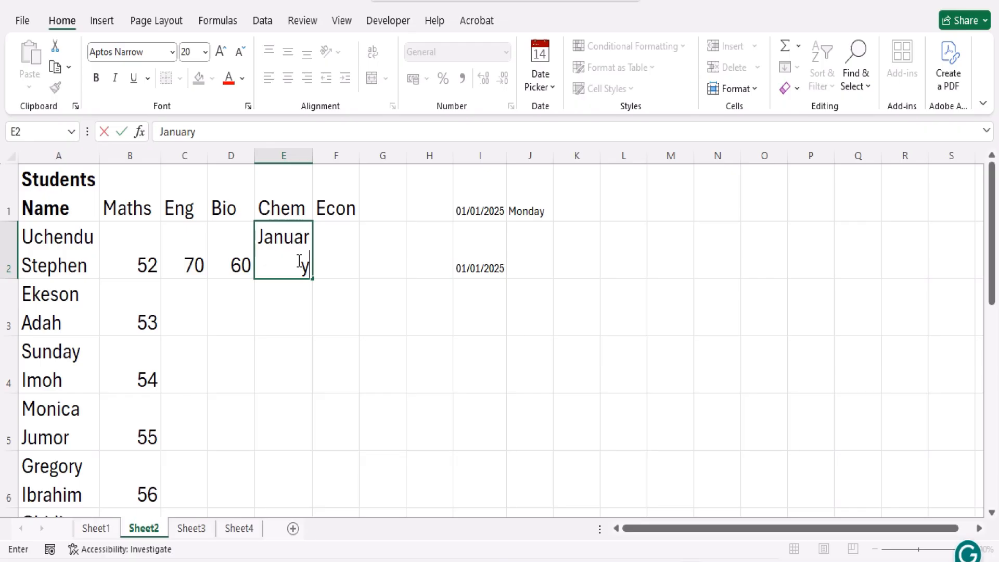
{"action": "key", "text": "Return"}
{"action": "left_click", "coordinate": [301, 260]}
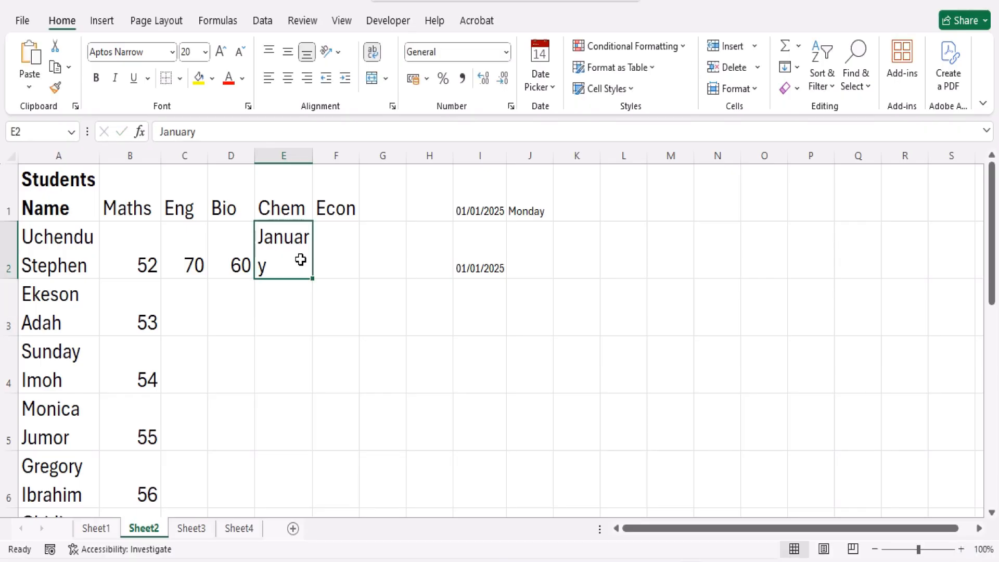
{"action": "left_click_drag", "start_coordinate": [315, 433], "coordinate": [312, 484]}
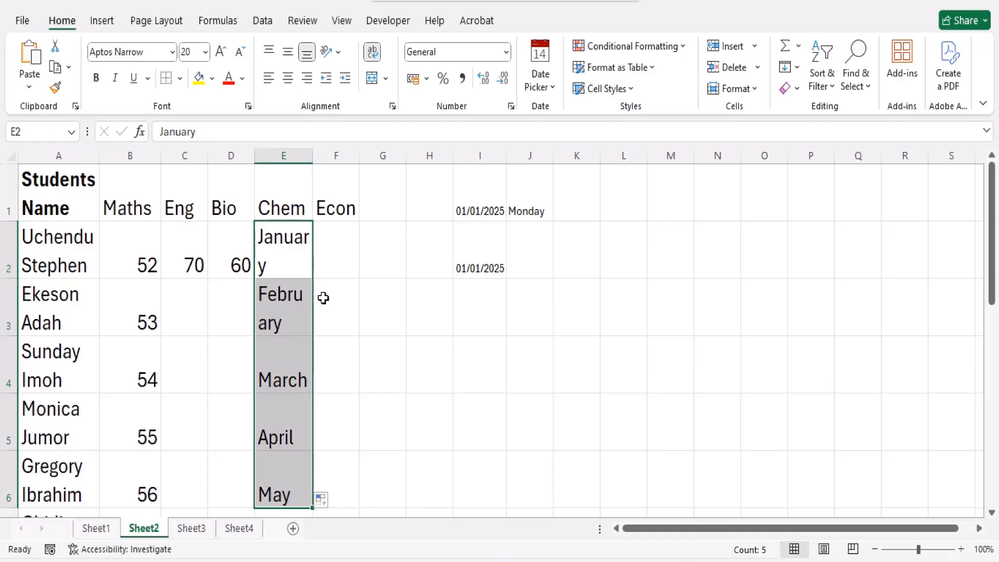
Enter the abbreviated month Jan in cell F2 and fill it down to F6
{"action": "left_click", "coordinate": [338, 253]}
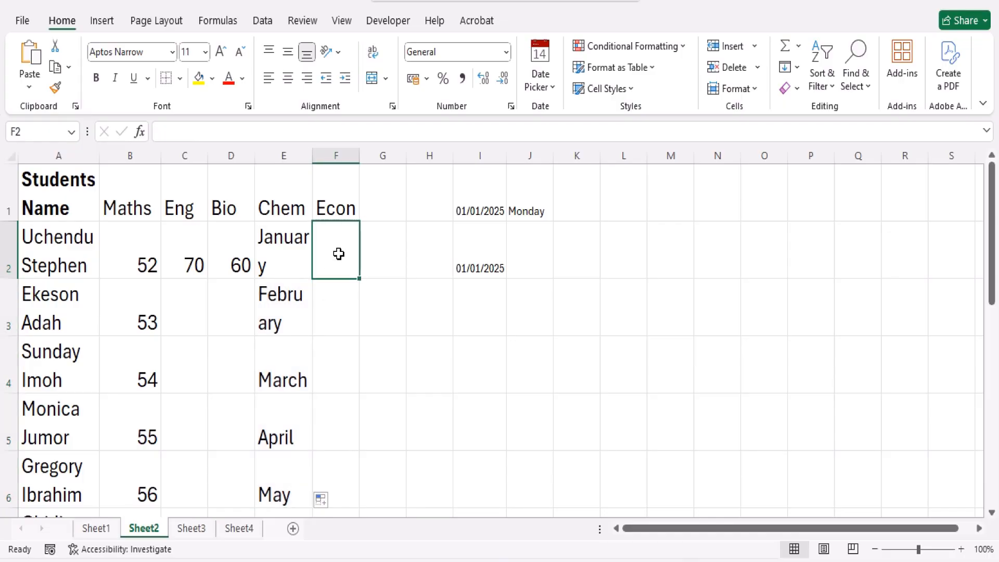
{"action": "type", "text": "Jan"}
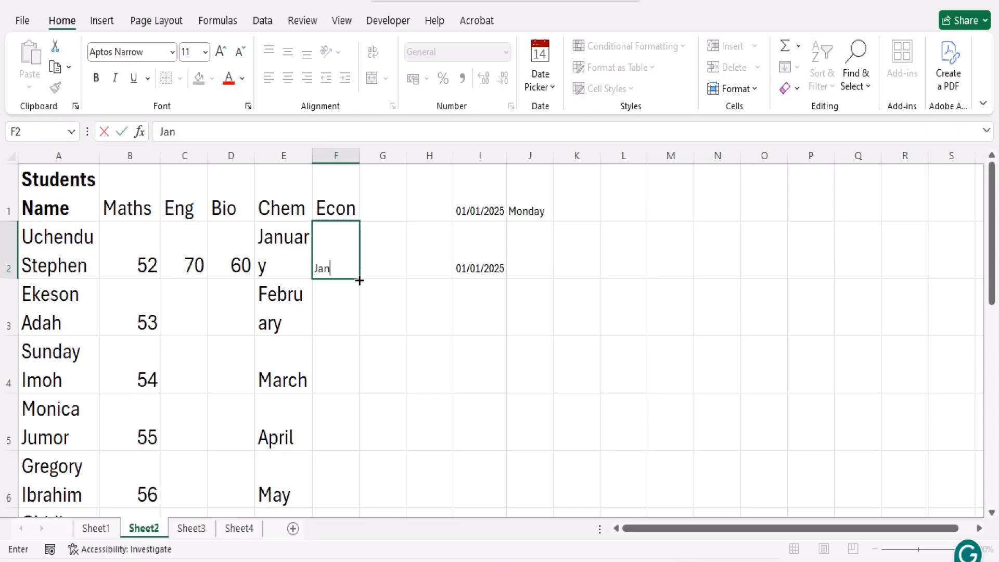
{"action": "left_click_drag", "start_coordinate": [359, 278], "coordinate": [352, 493]}
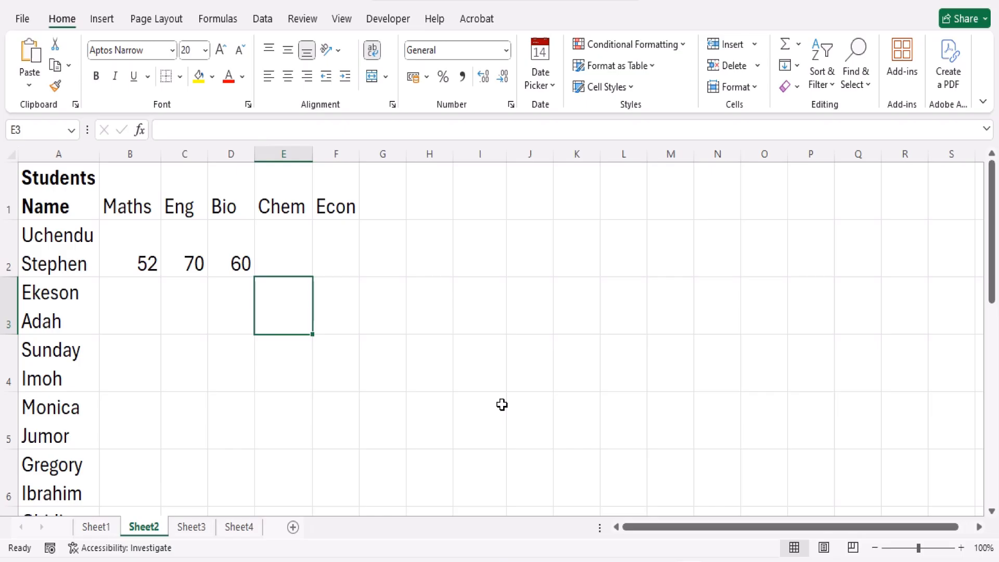
{"action": "left_click", "coordinate": [383, 320]}
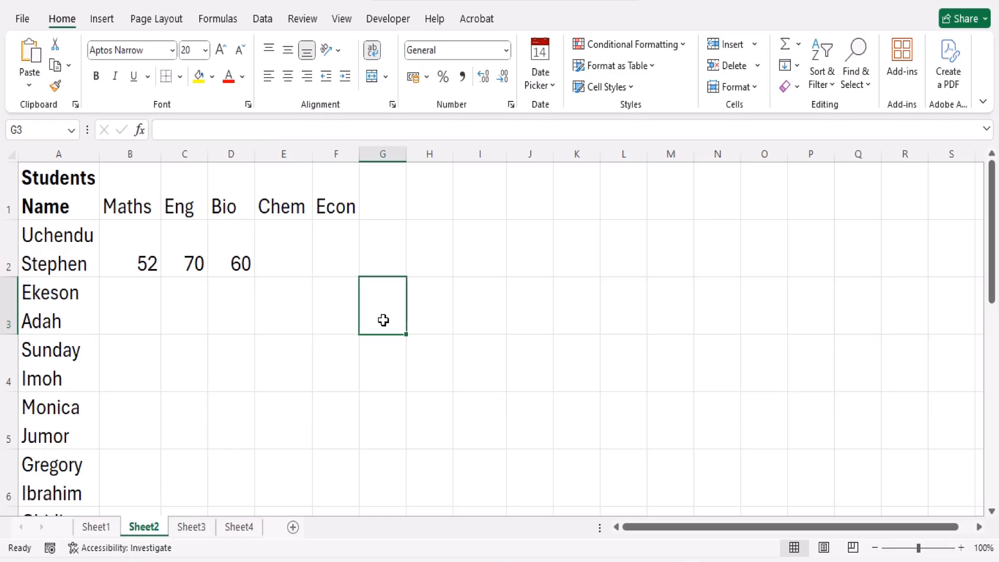
{"action": "left_click", "coordinate": [243, 312]}
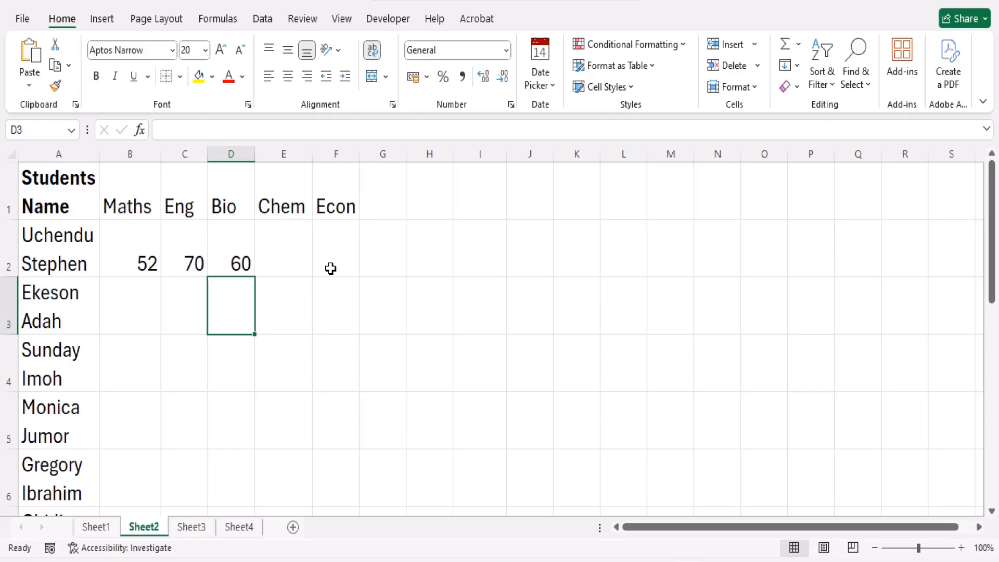
{"action": "left_click", "coordinate": [201, 267]}
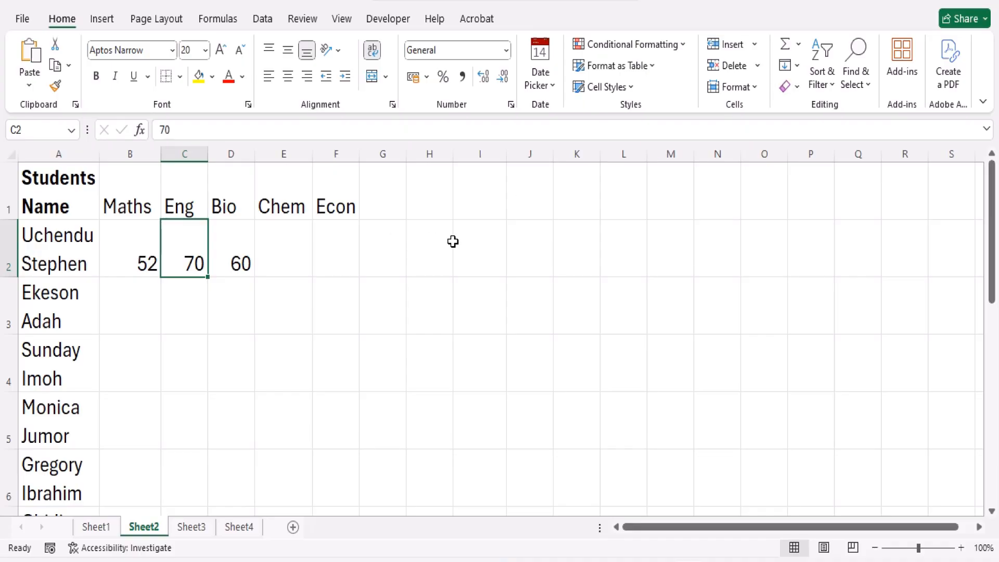
{"action": "left_click", "coordinate": [268, 289]}
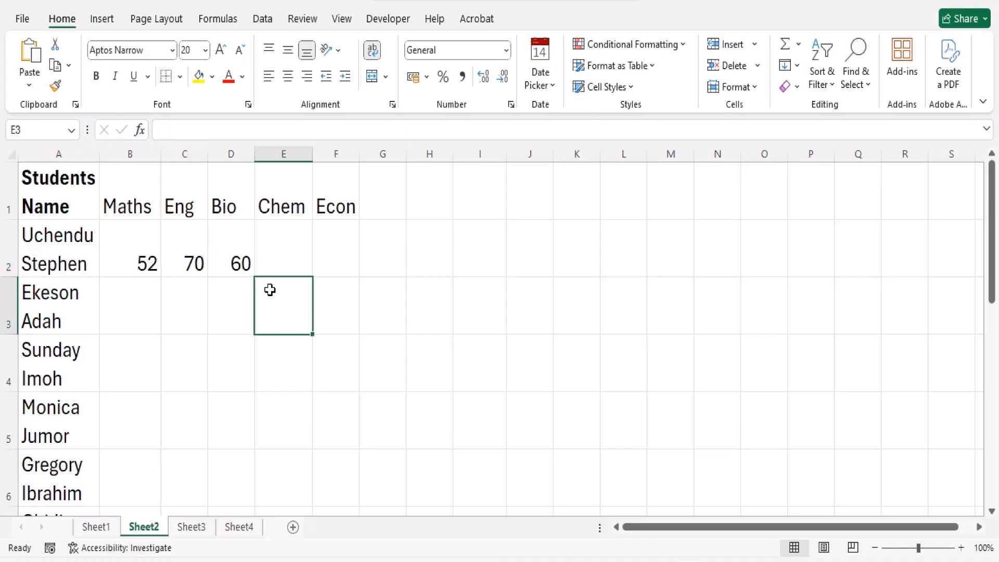
{"action": "left_click", "coordinate": [236, 260]}
{"action": "left_click_drag", "start_coordinate": [235, 260], "coordinate": [600, 251]}
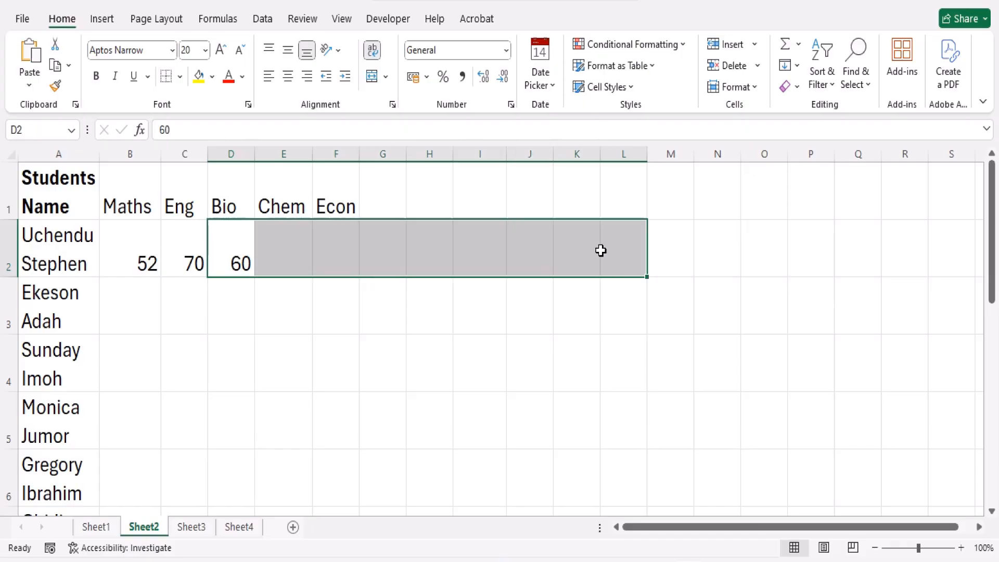
Copy the Maths score in B2 down to B6 with the Fill Down command
{"action": "left_click", "coordinate": [132, 248]}
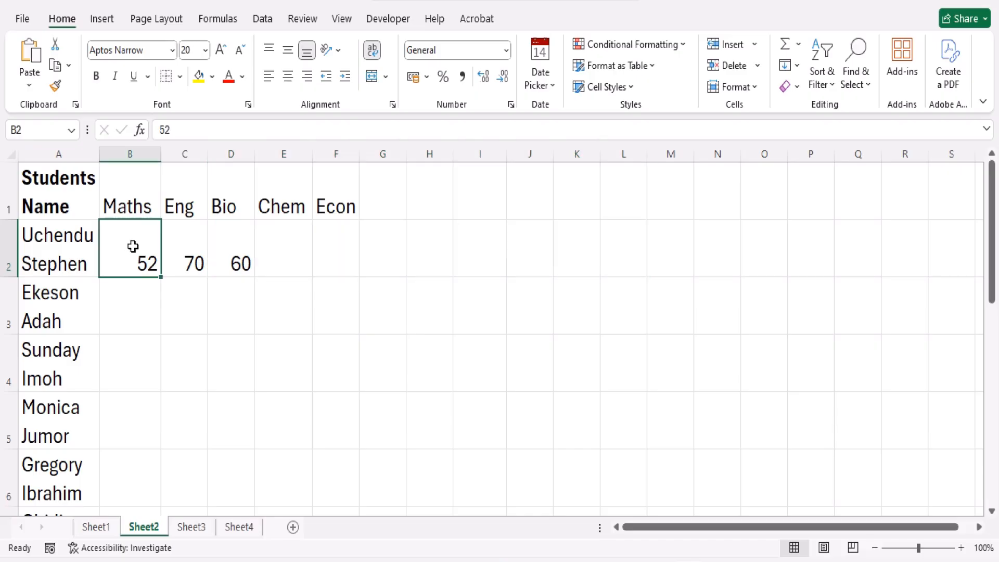
{"action": "left_click_drag", "start_coordinate": [141, 246], "coordinate": [127, 464]}
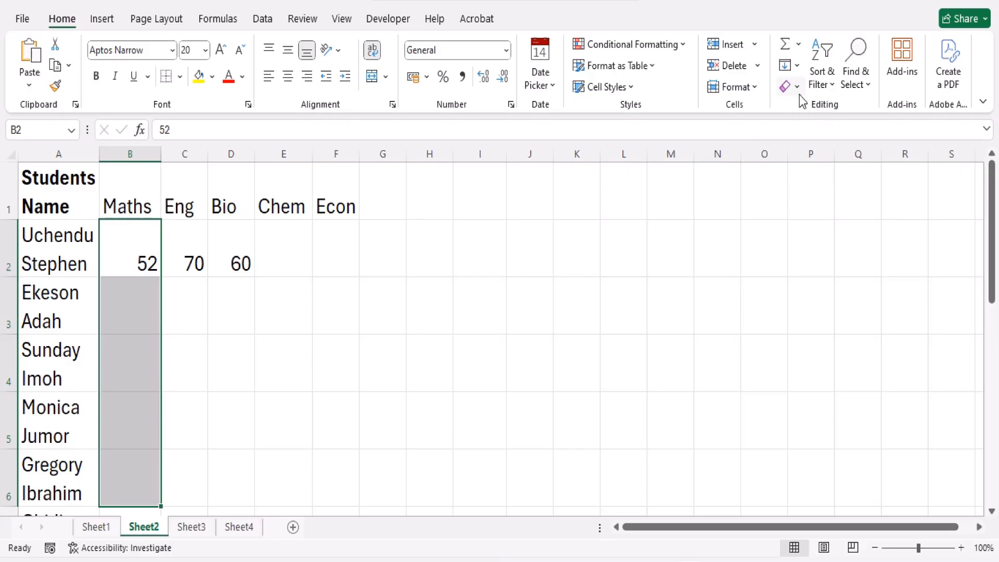
{"action": "left_click", "coordinate": [798, 66]}
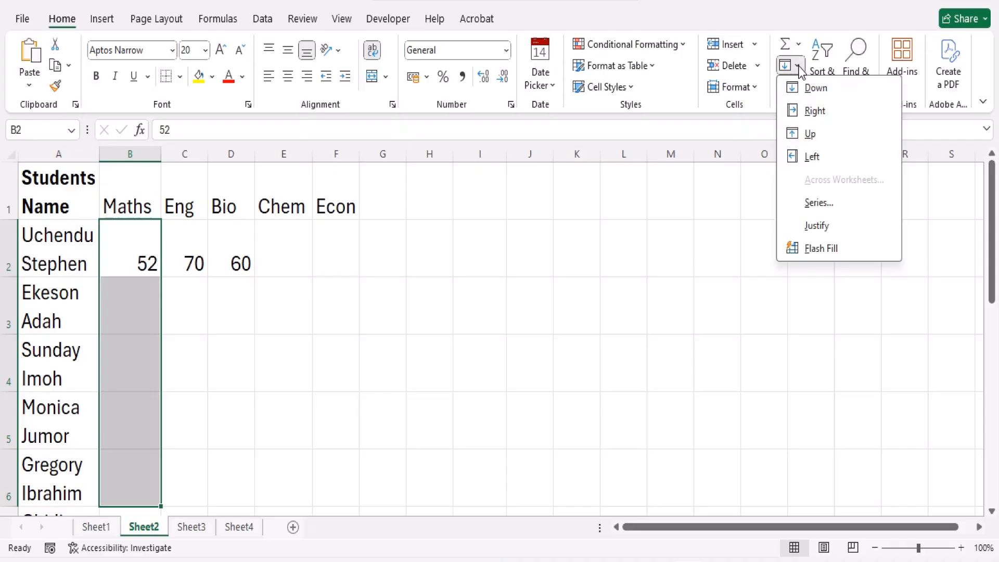
{"action": "left_click", "coordinate": [839, 90]}
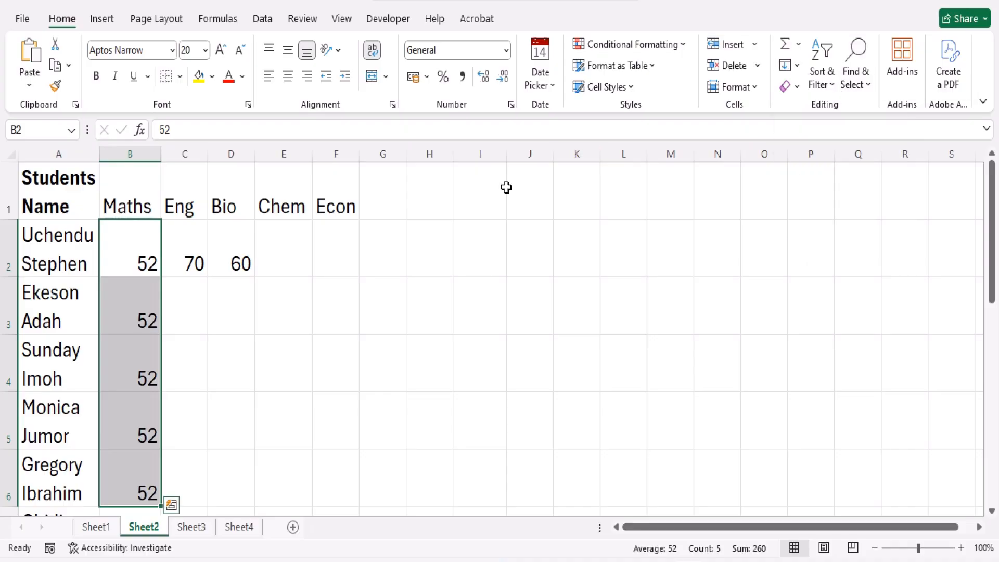
Copy the Bio score in D2 across to I2 with Fill Right, and undo both score fills
{"action": "left_click_drag", "start_coordinate": [231, 259], "coordinate": [504, 249]}
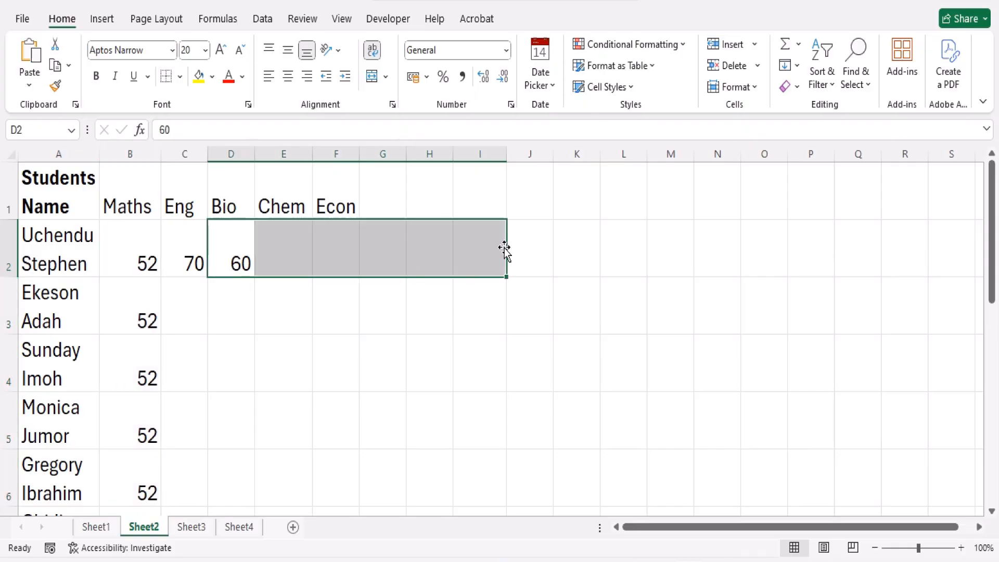
{"action": "left_click", "coordinate": [796, 65]}
{"action": "left_click", "coordinate": [813, 111]}
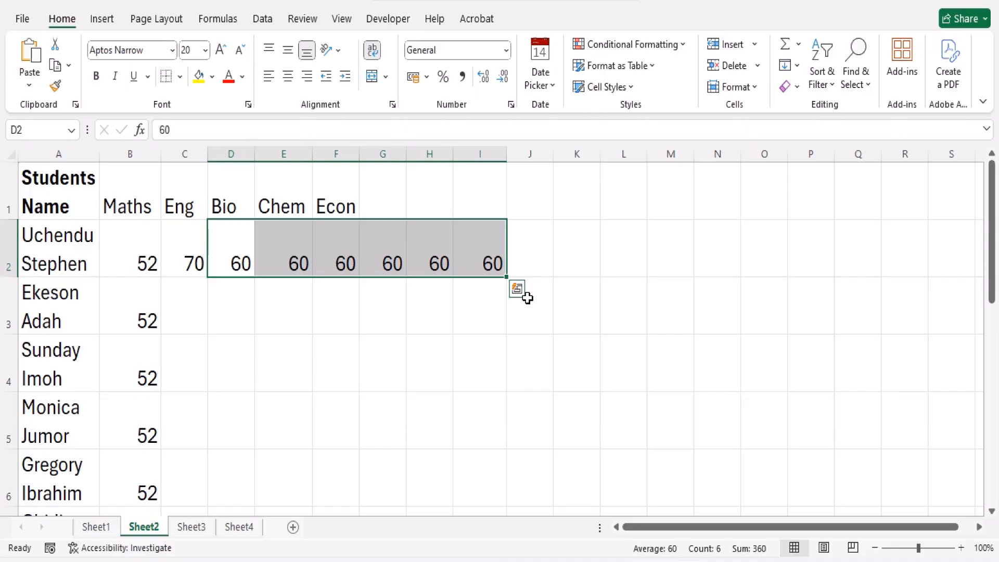
{"action": "key", "text": "ctrl+z"}
{"action": "key", "text": "ctrl+z"}
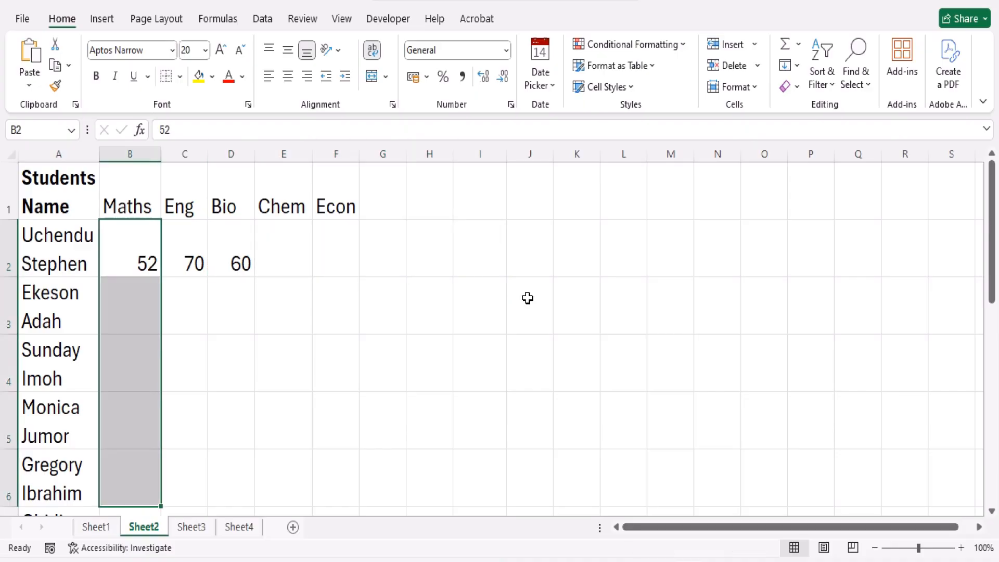
Select the Bio cells from D2 down to D6
{"action": "left_click", "coordinate": [141, 259]}
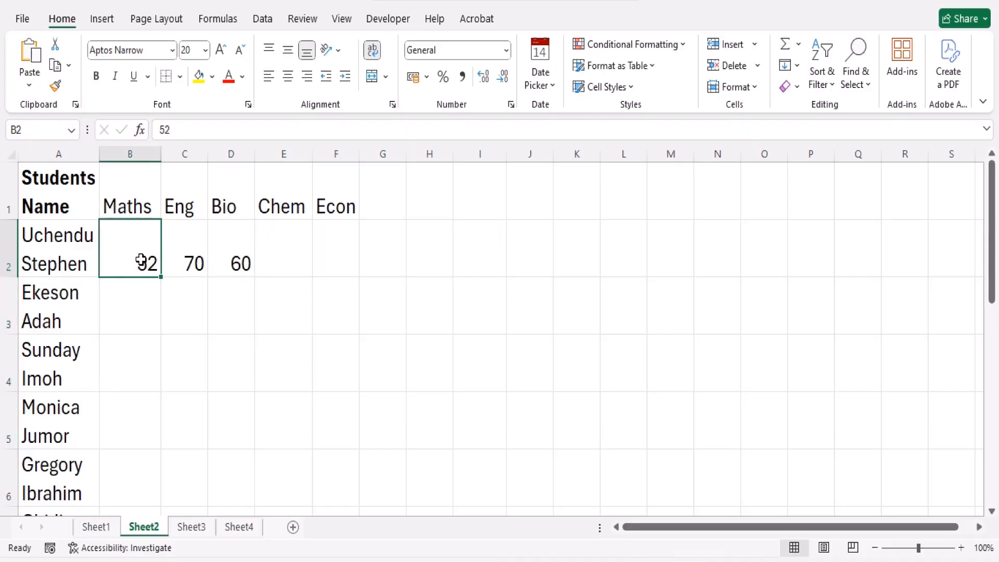
{"action": "left_click", "coordinate": [235, 264]}
{"action": "left_click_drag", "start_coordinate": [235, 263], "coordinate": [228, 466]}
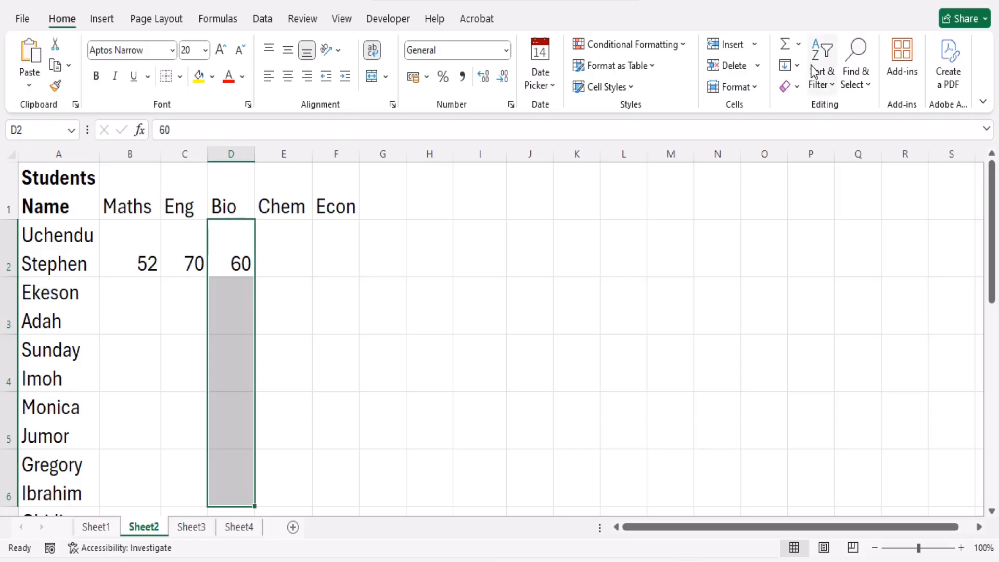
{"action": "left_click", "coordinate": [795, 66]}
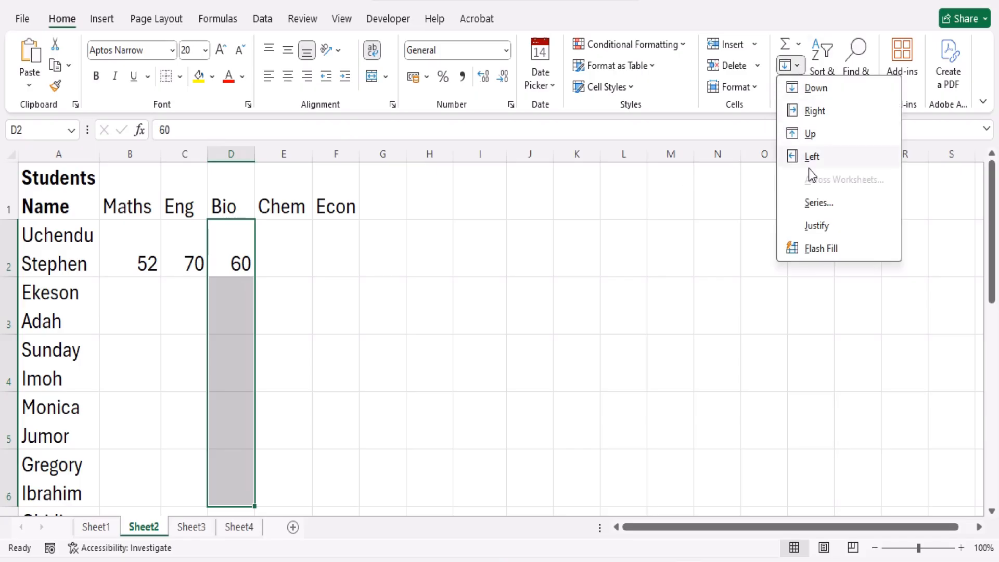
{"action": "left_click", "coordinate": [876, 204]}
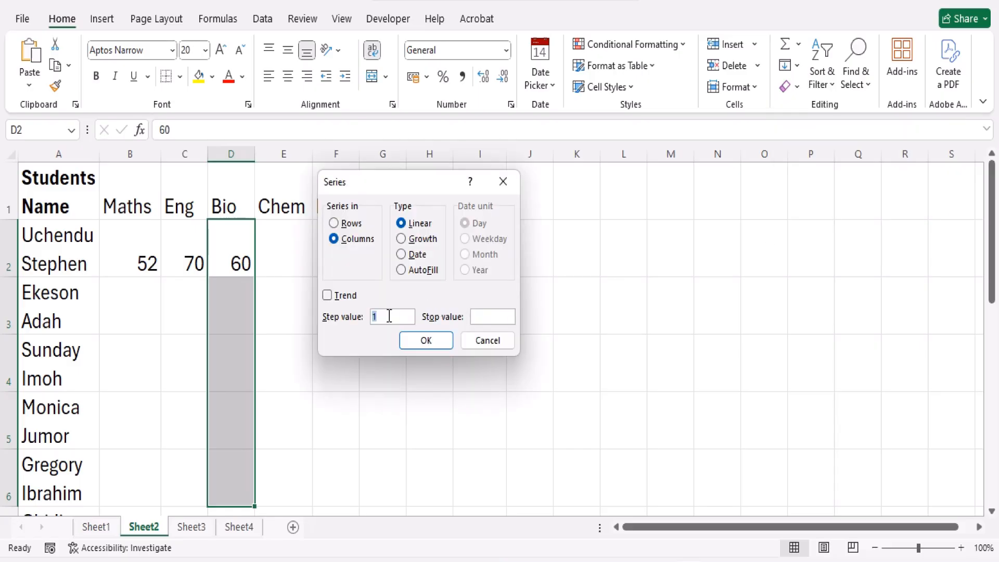
{"action": "type", "text": "3"}
{"action": "left_click", "coordinate": [486, 317]}
{"action": "type", "text": "80"}
{"action": "left_click", "coordinate": [485, 341]}
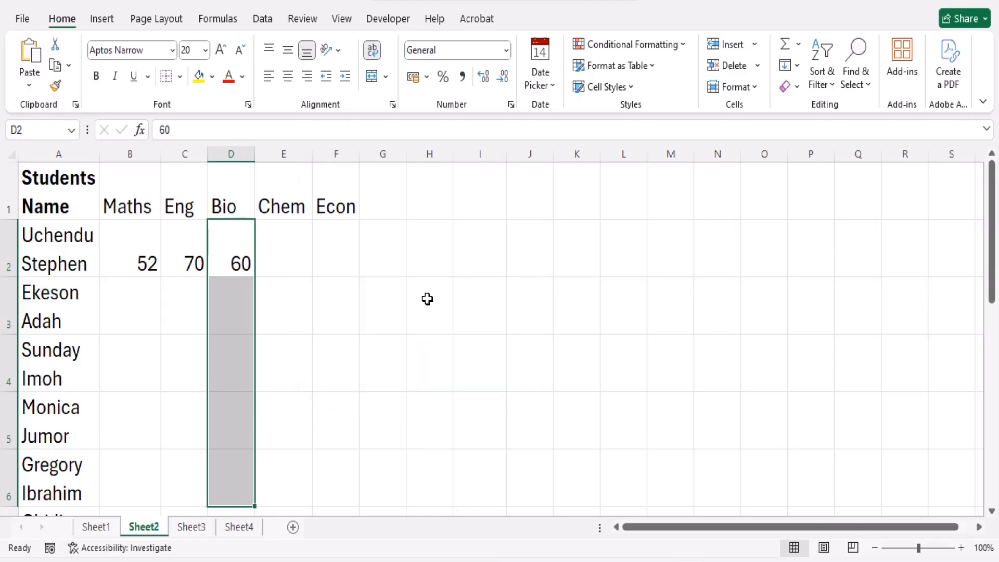
Fill the selected Bio cells as a linear series in columns with a step value of 5, and check the filled scores
{"action": "left_click", "coordinate": [795, 66]}
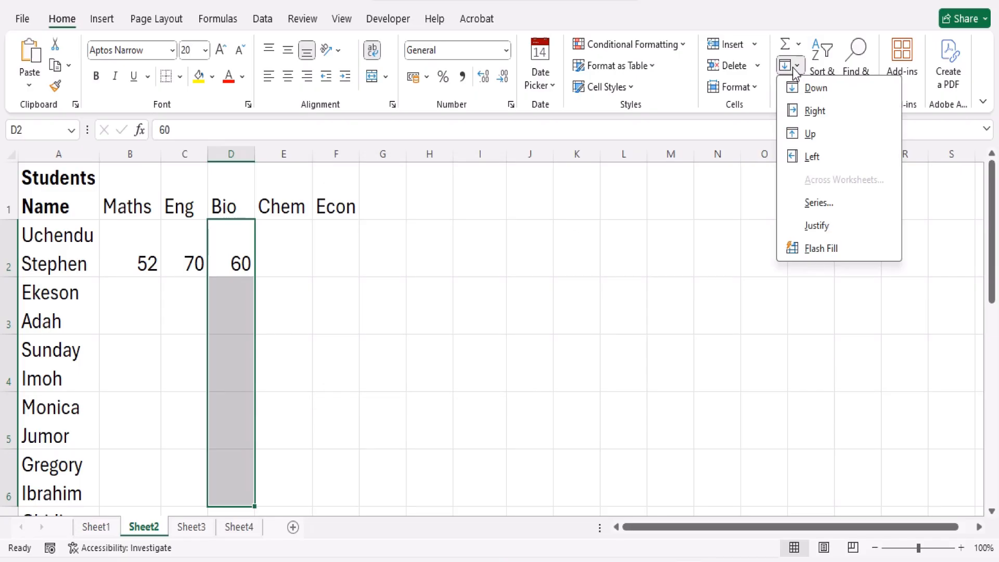
{"action": "left_click", "coordinate": [825, 203]}
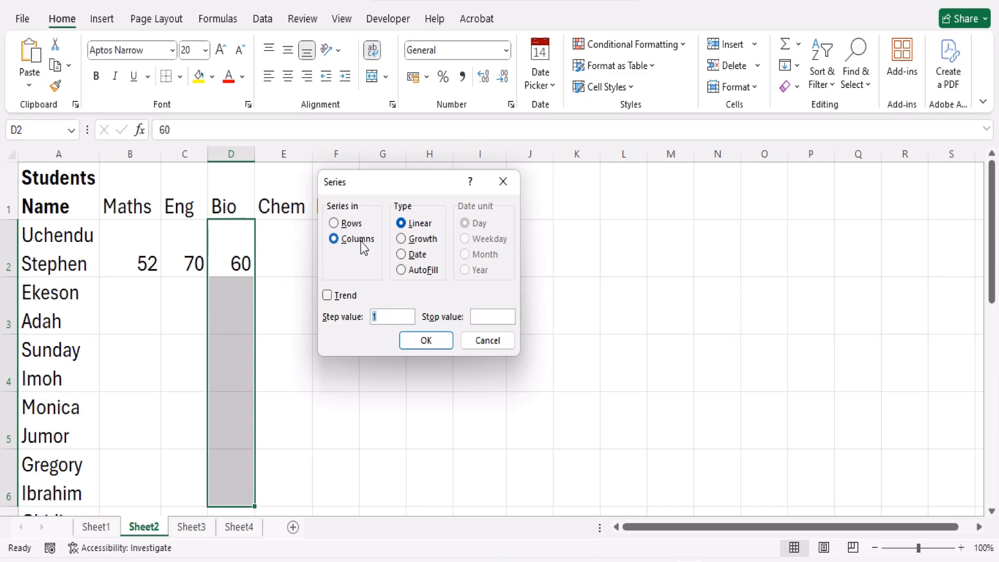
{"action": "key", "text": "alt+r"}
{"action": "left_click", "coordinate": [423, 224]}
{"action": "left_click", "coordinate": [384, 314]}
{"action": "type", "text": "5"}
{"action": "left_click", "coordinate": [429, 222]}
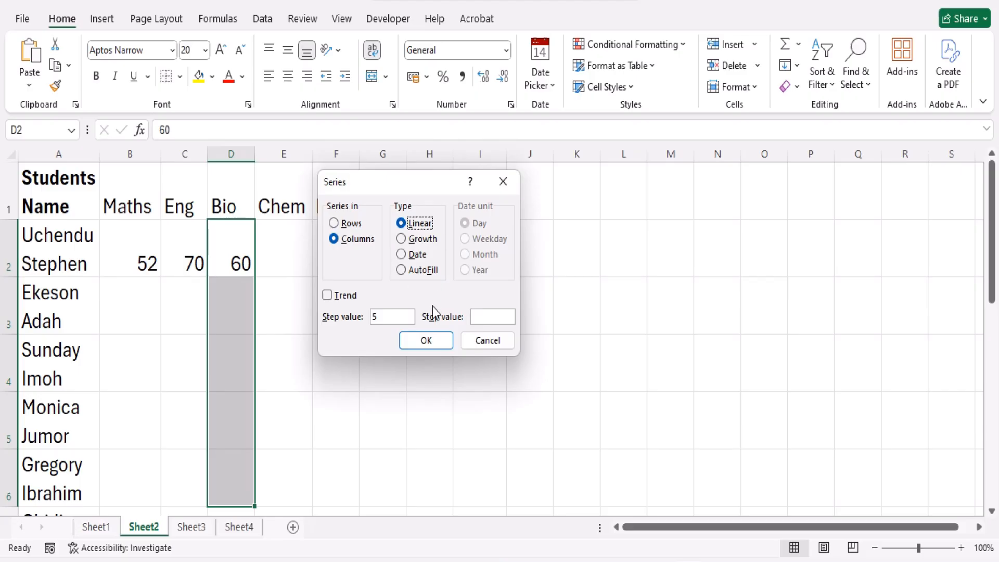
{"action": "left_click", "coordinate": [401, 318]}
{"action": "left_click", "coordinate": [421, 340]}
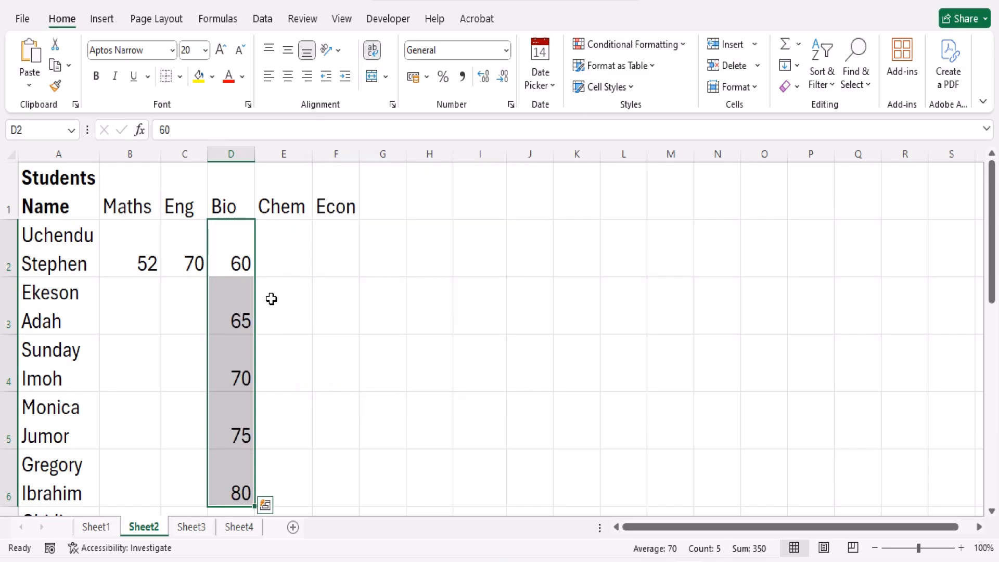
{"action": "left_click", "coordinate": [241, 320]}
{"action": "left_click", "coordinate": [241, 367]}
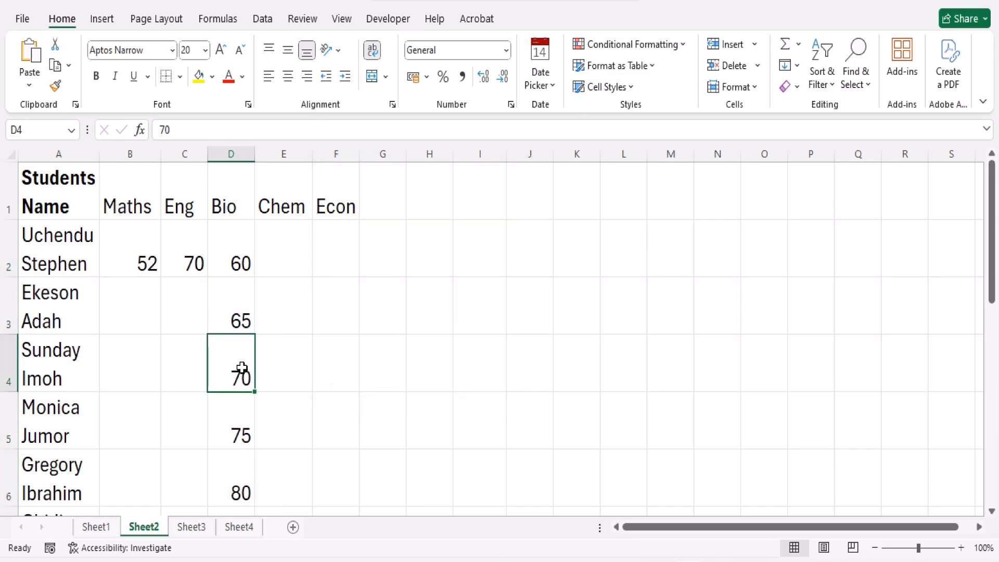
{"action": "left_click", "coordinate": [242, 415]}
{"action": "left_click", "coordinate": [232, 482]}
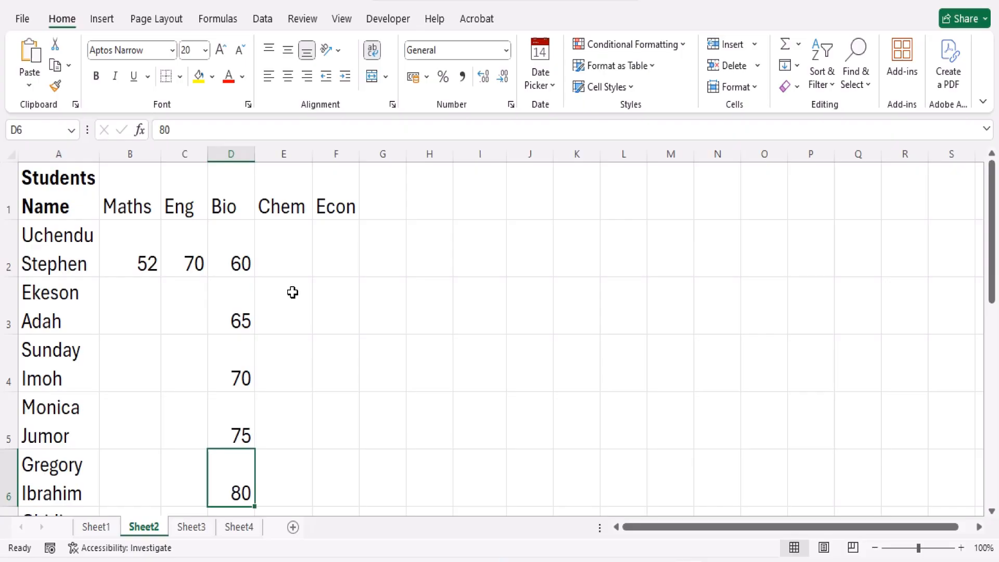
Try to fill a linear series in rows from the empty Chem cell E2 with step value 15 and stop value 500
{"action": "left_click", "coordinate": [290, 255]}
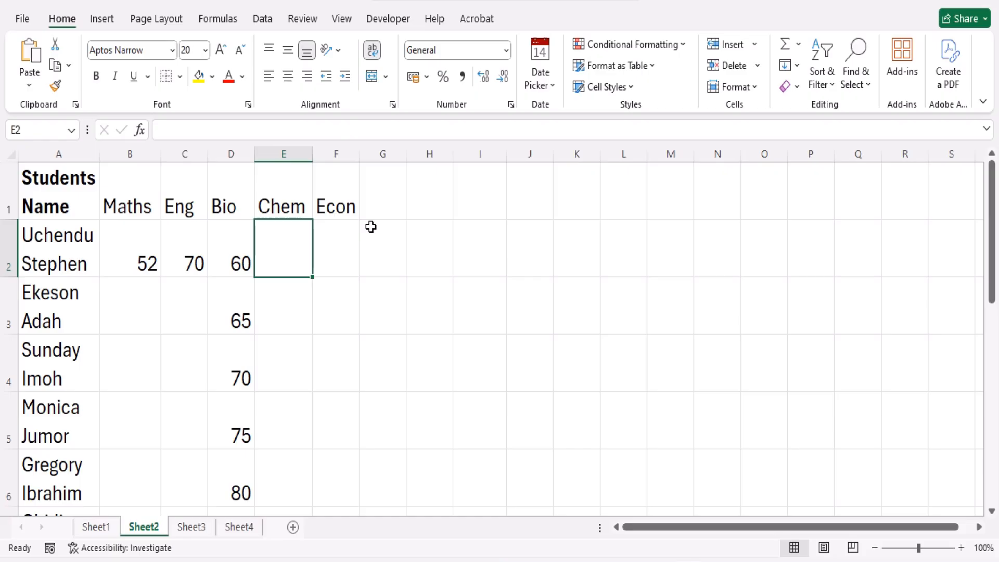
{"action": "left_click", "coordinate": [796, 65]}
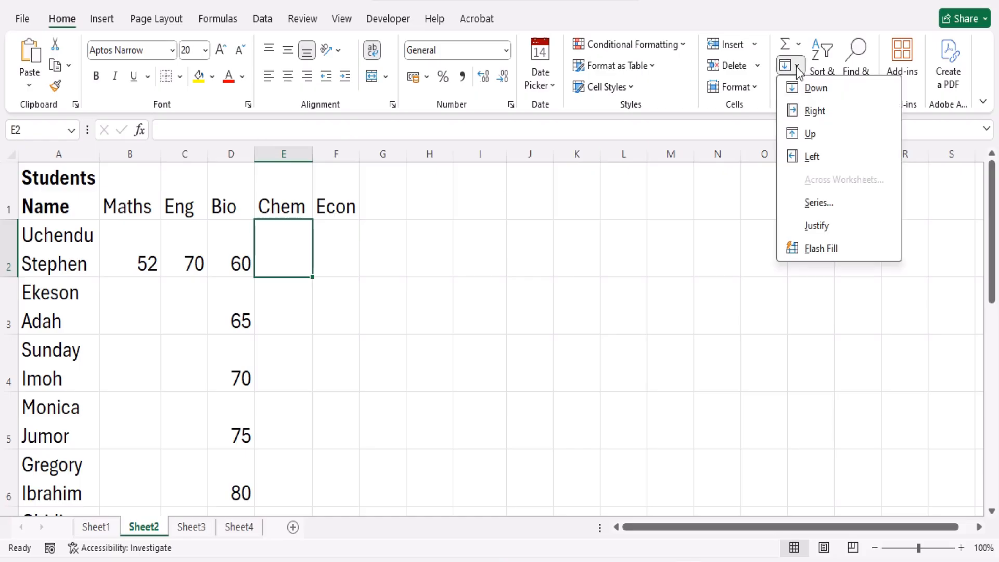
{"action": "left_click", "coordinate": [818, 203]}
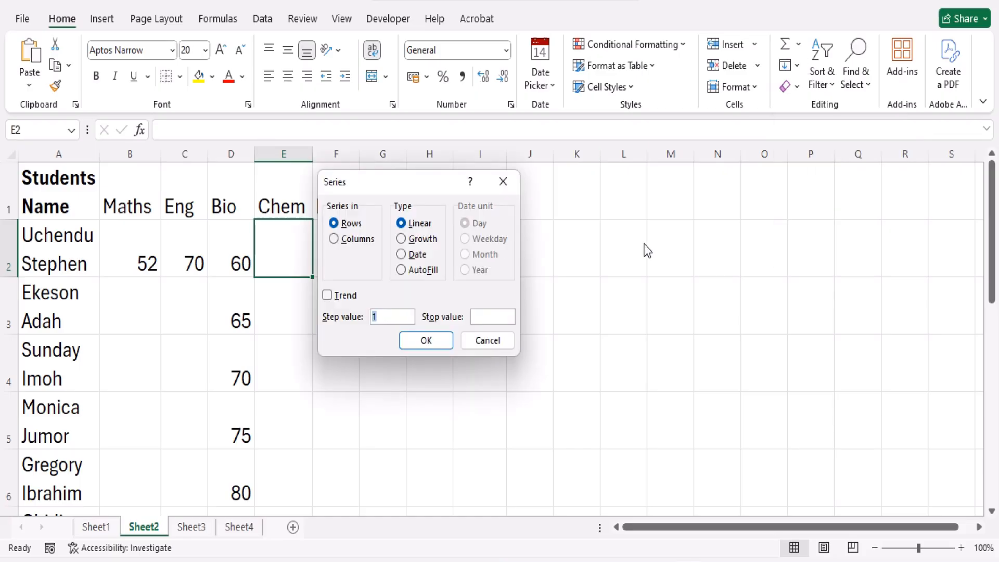
{"action": "type", "text": "4"}
{"action": "type", "text": "50"}
{"action": "key", "text": "BackSpace"}
{"action": "key", "text": "BackSpace"}
{"action": "left_click", "coordinate": [423, 343]}
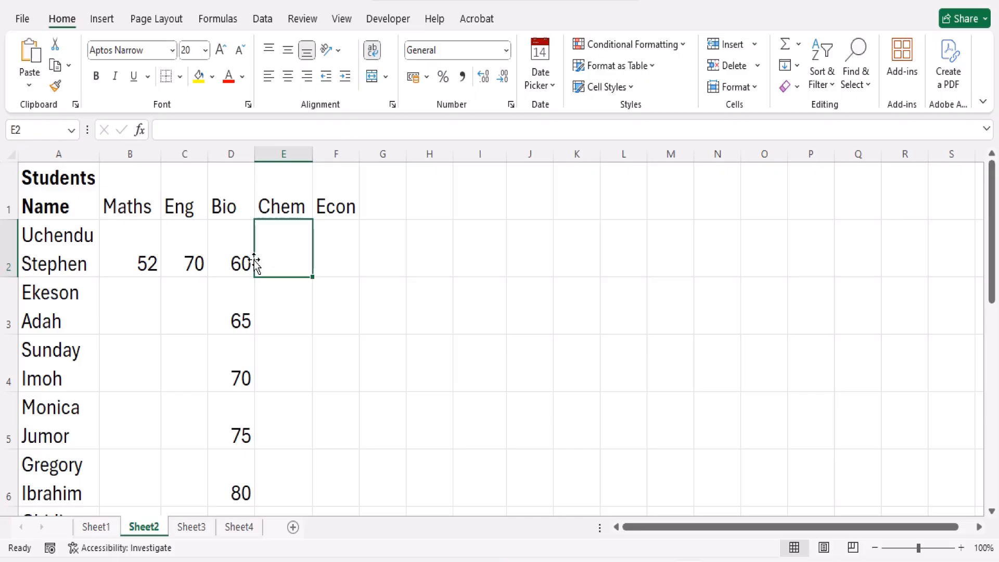
{"action": "type", "text": "30"}
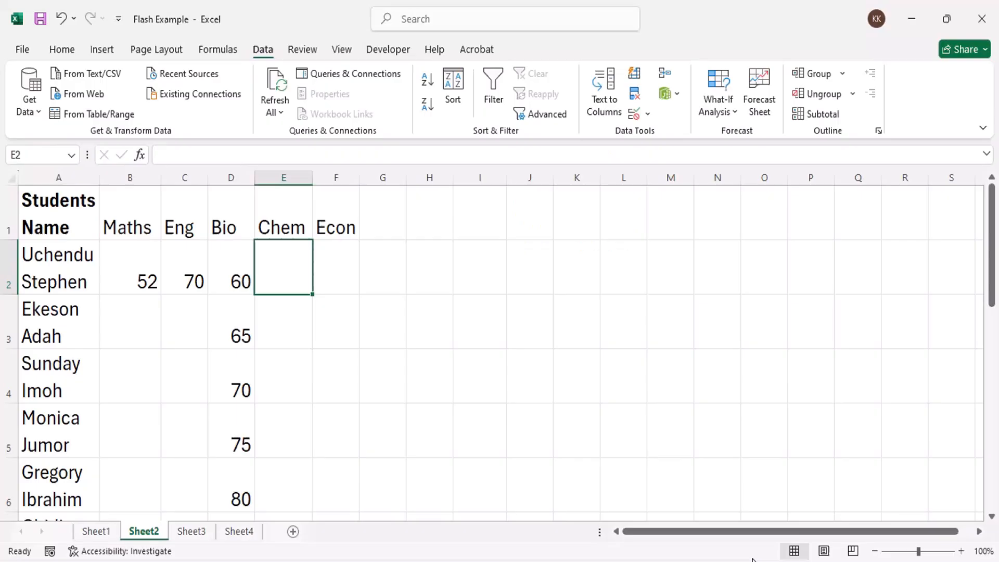
Flash Fill the Maths column starting from cell B3, and undo the fill
{"action": "left_click", "coordinate": [529, 429]}
{"action": "left_click", "coordinate": [339, 360]}
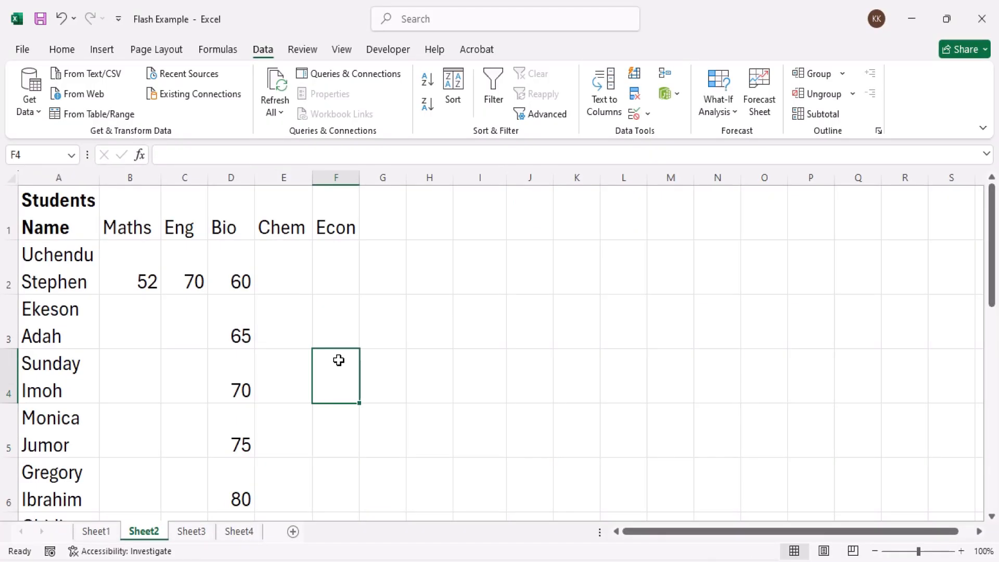
{"action": "left_click", "coordinate": [323, 291]}
{"action": "left_click", "coordinate": [139, 315]}
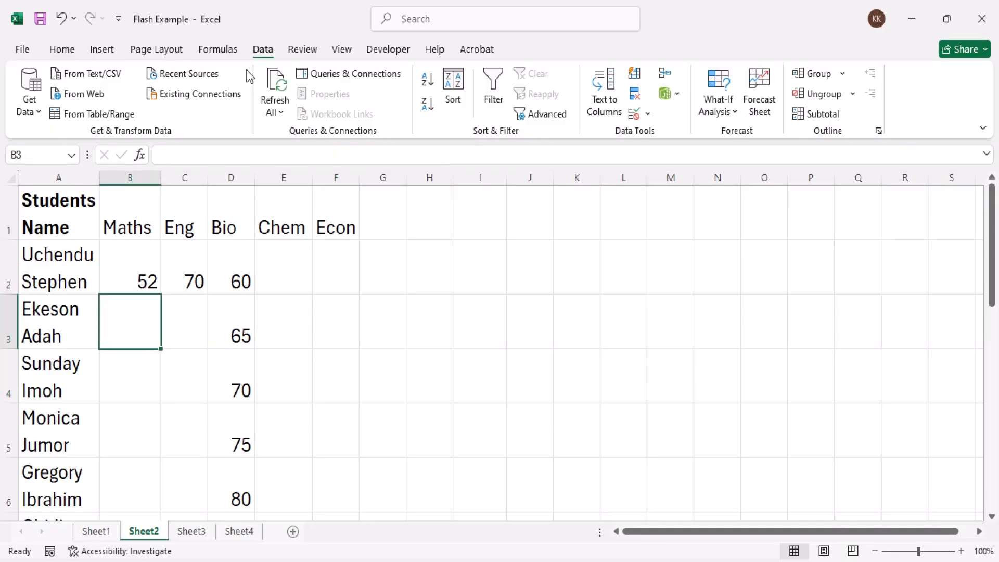
{"action": "left_click", "coordinate": [61, 49]}
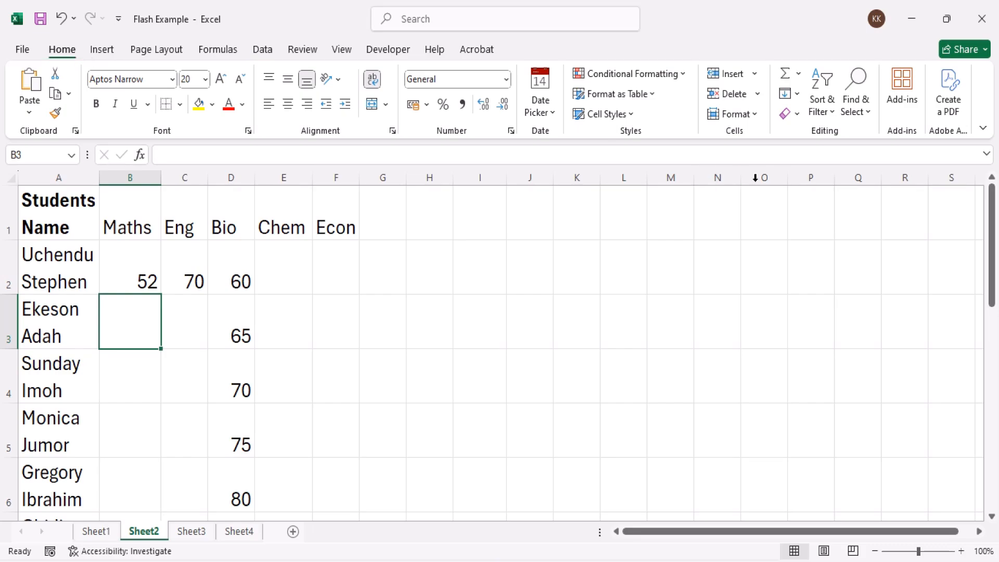
{"action": "left_click", "coordinate": [796, 97]}
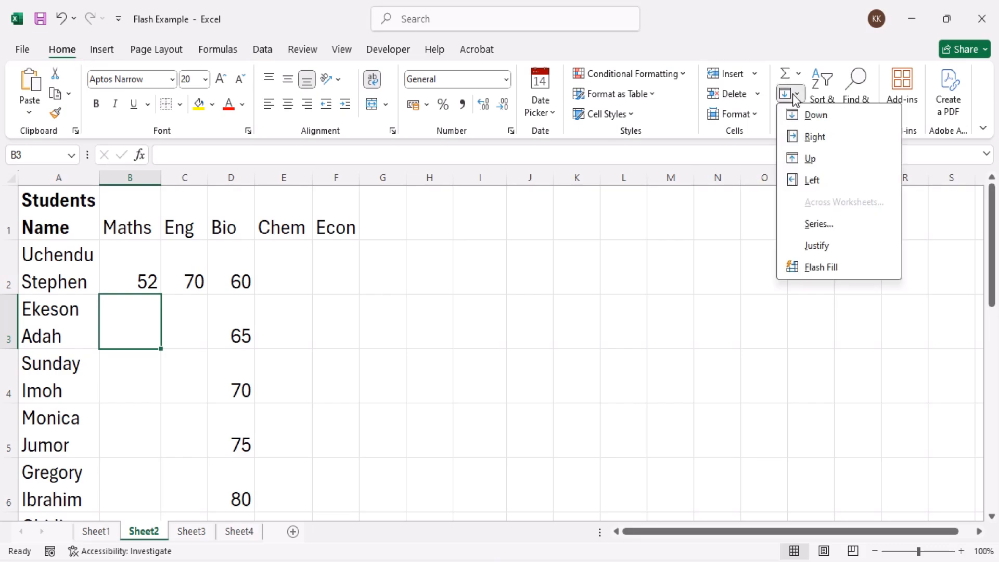
{"action": "left_click", "coordinate": [819, 268]}
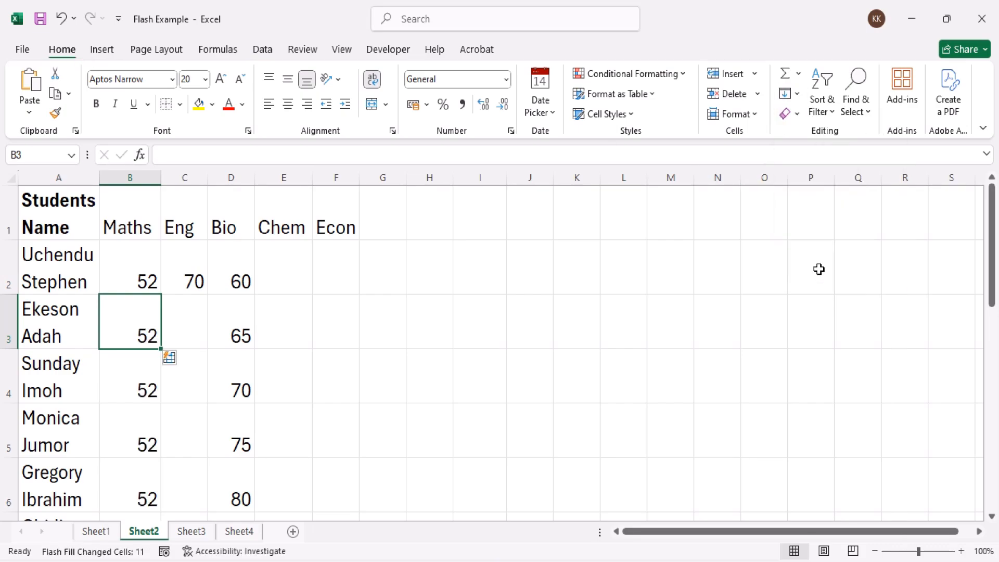
{"action": "key", "text": "ctrl+z"}
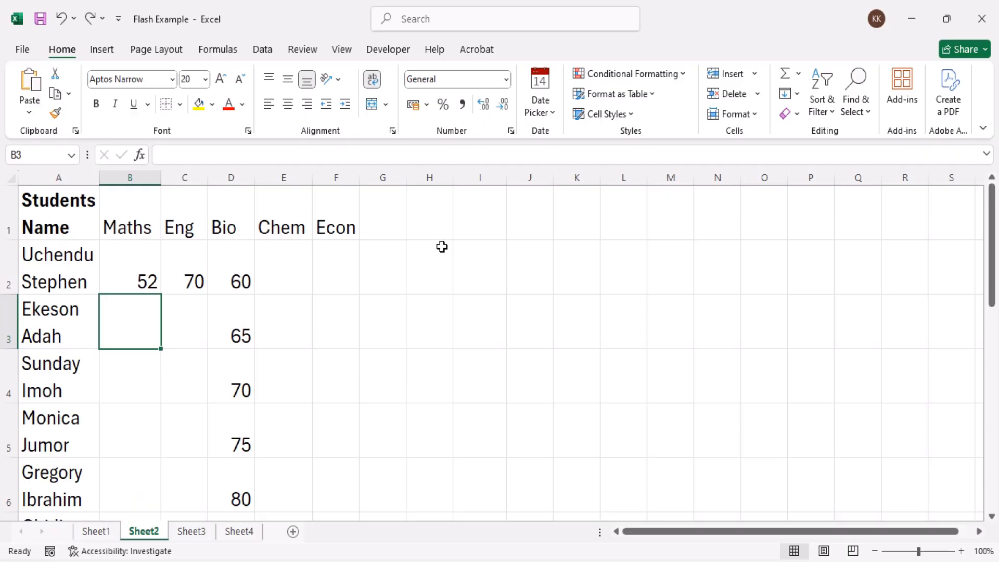
Flash Fill the Eng column from cell C2 using the Data Tools command, and undo the fill
{"action": "left_click", "coordinate": [189, 280]}
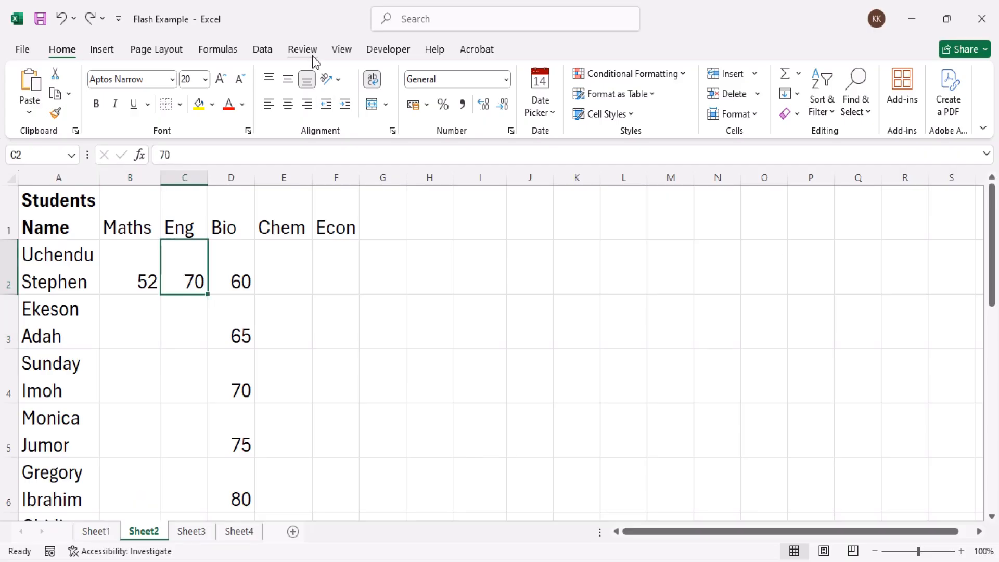
{"action": "left_click", "coordinate": [262, 51]}
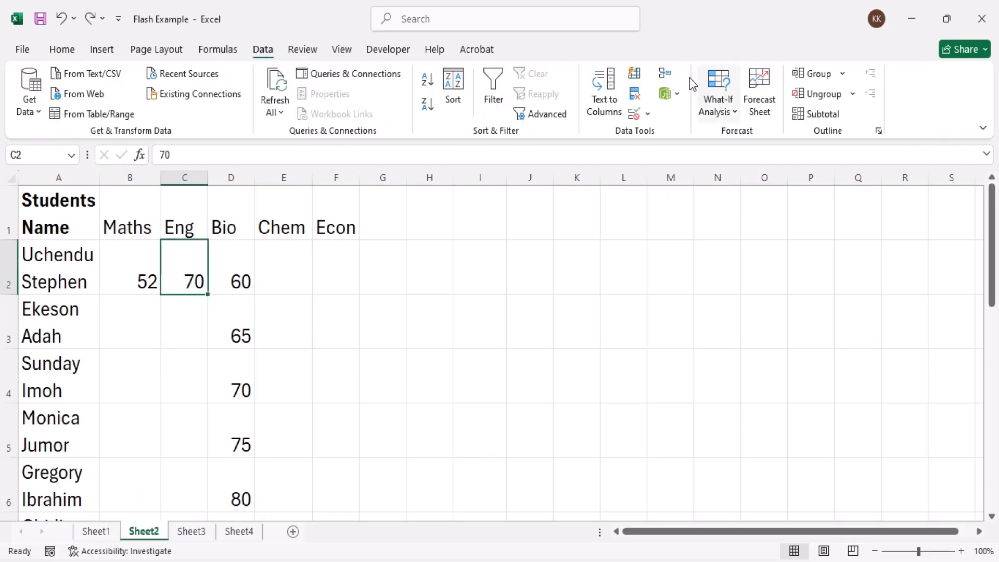
{"action": "left_click", "coordinate": [636, 76]}
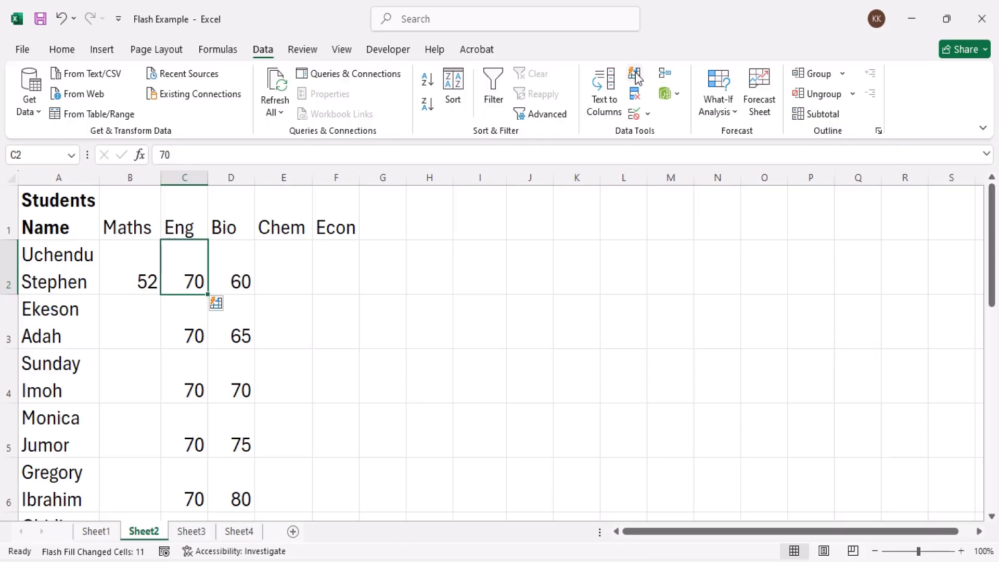
{"action": "key", "text": "ctrl+z"}
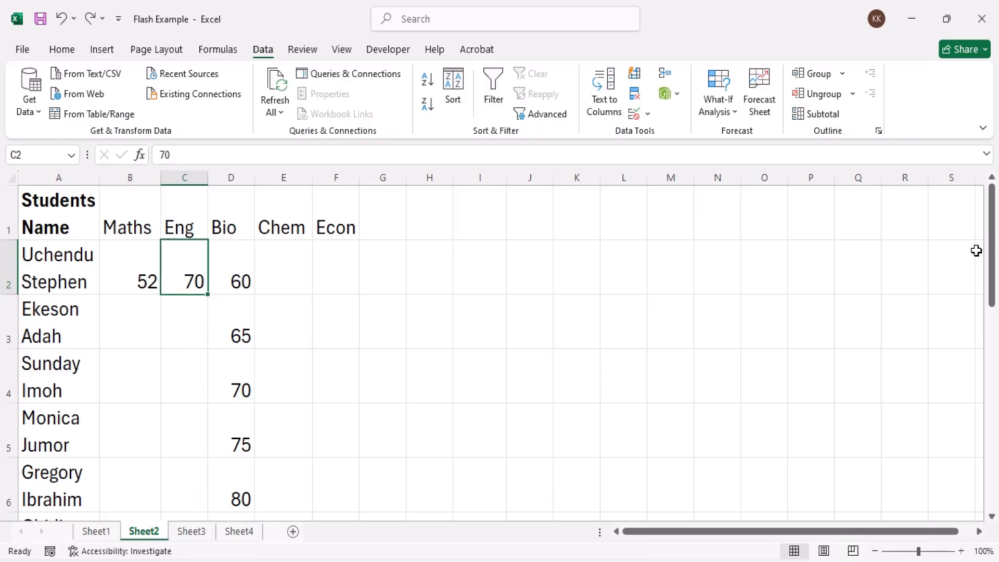
Add two more student names in cells A14 and A15 below the list by accepting the AutoComplete suggestions
{"action": "left_click_drag", "start_coordinate": [992, 258], "coordinate": [996, 429]}
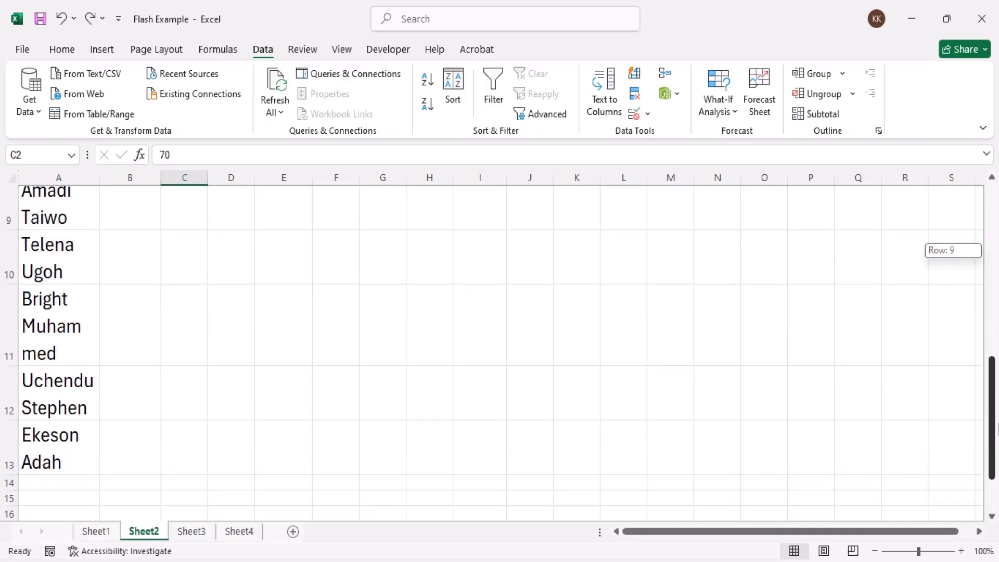
{"action": "left_click", "coordinate": [39, 479]}
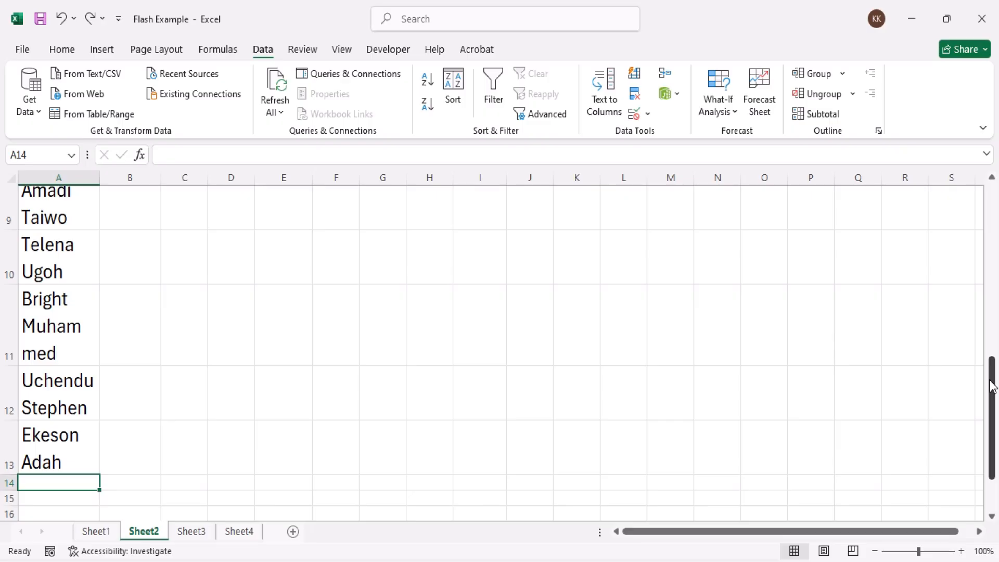
{"action": "type", "text": "telena Ugoh"}
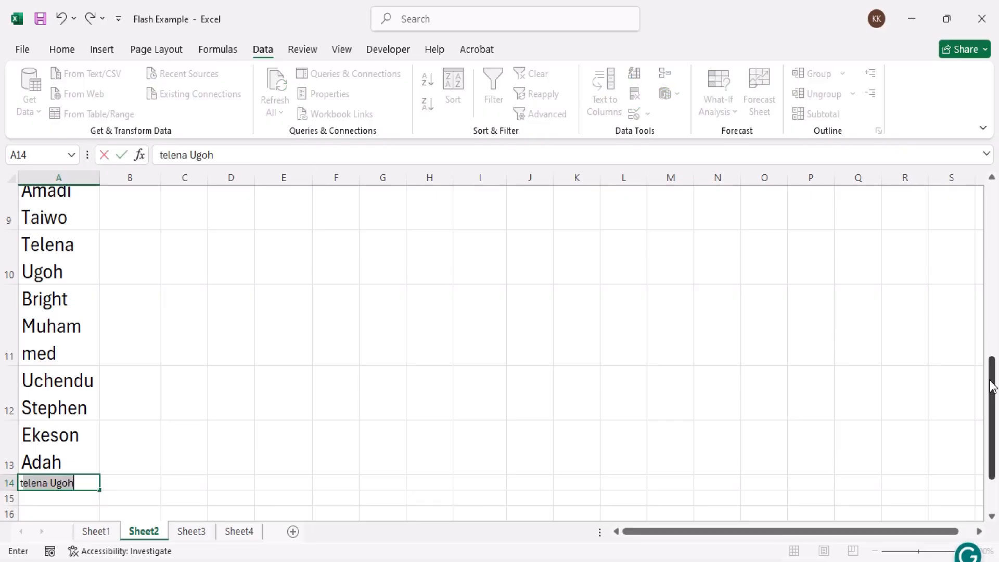
{"action": "key", "text": "Tab"}
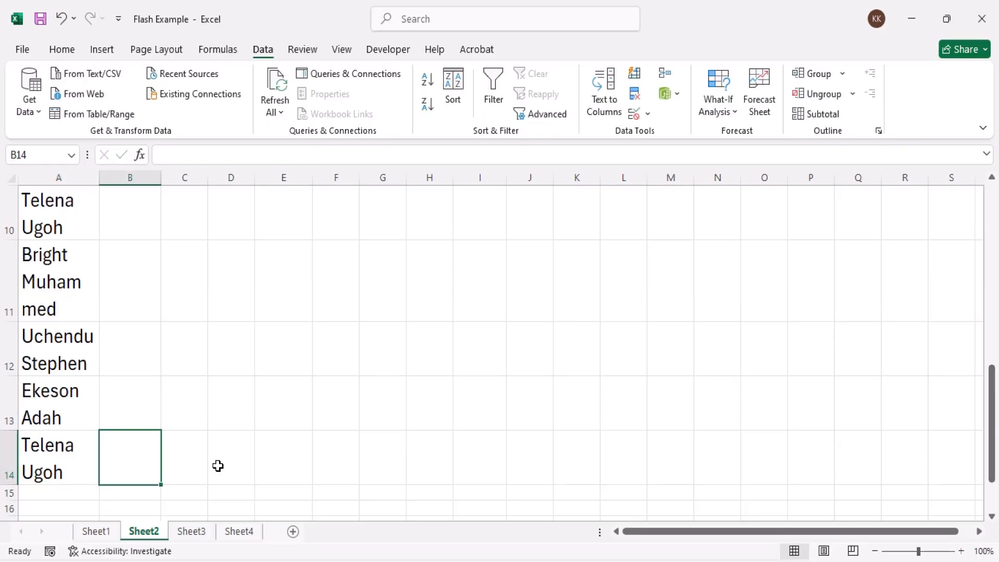
{"action": "left_click", "coordinate": [31, 495]}
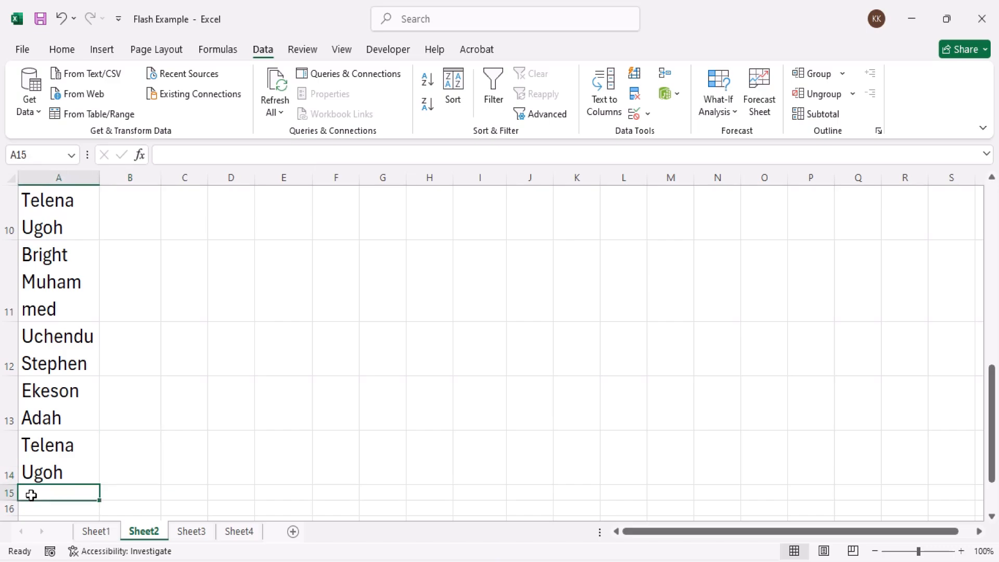
{"action": "type", "text": "bright Muhammed"}
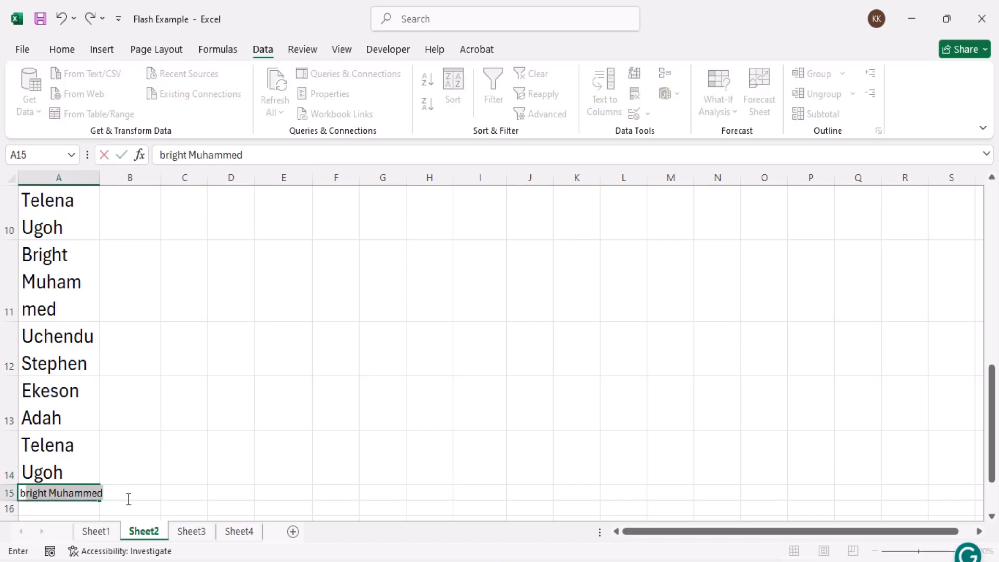
{"action": "key", "text": "Tab"}
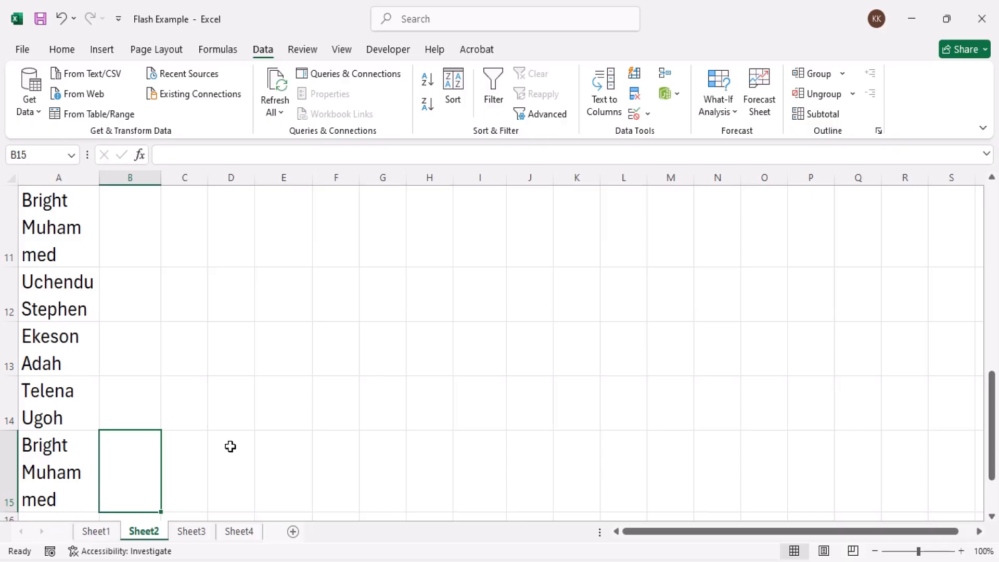
Switch to Sheet1 and enter another student's full name in cell A12, replacing the suggested surname with a different one
{"action": "scroll", "coordinate": [996, 243], "scroll_direction": "up", "scroll_amount": 2}
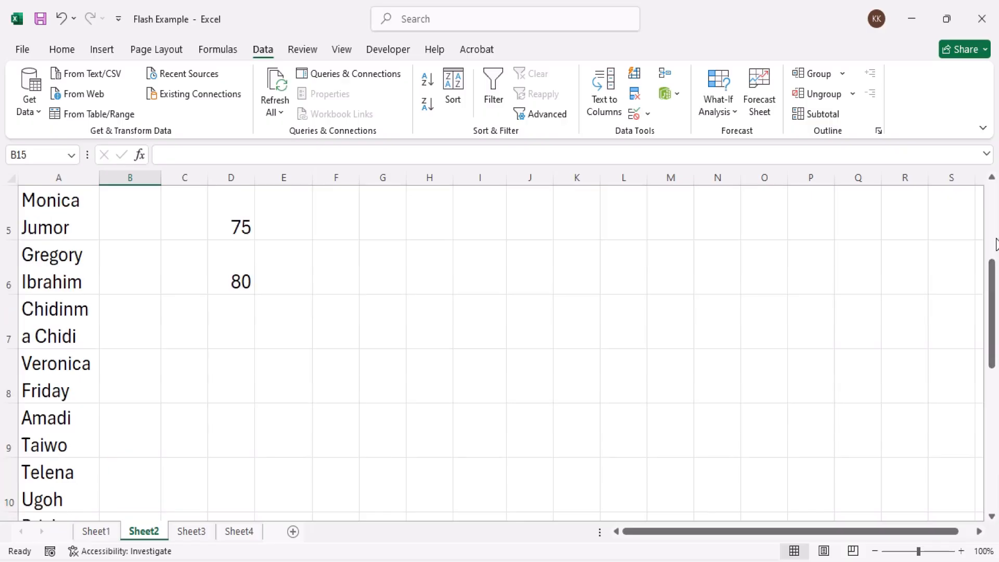
{"action": "left_click_drag", "start_coordinate": [993, 270], "coordinate": [993, 192]}
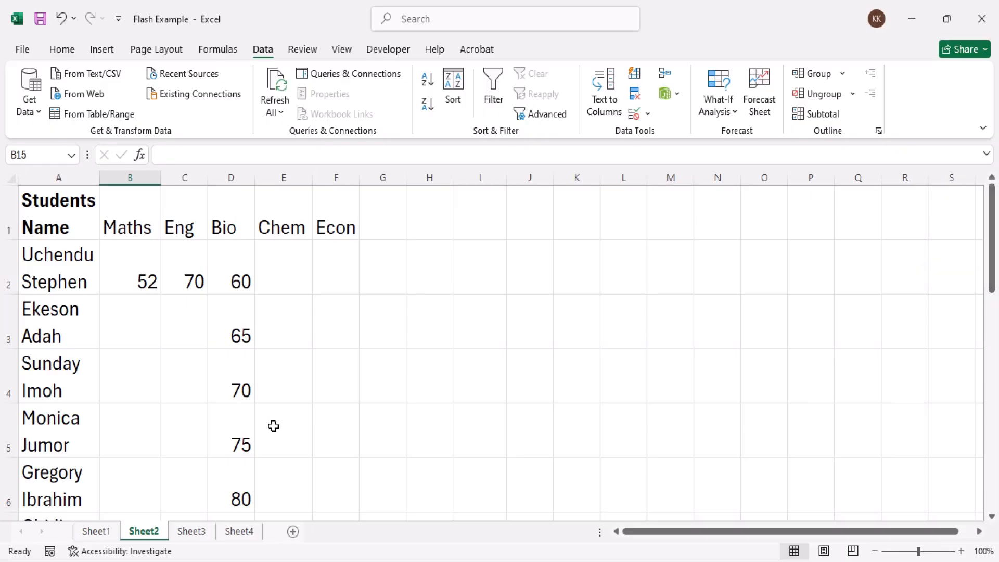
{"action": "left_click", "coordinate": [96, 532]}
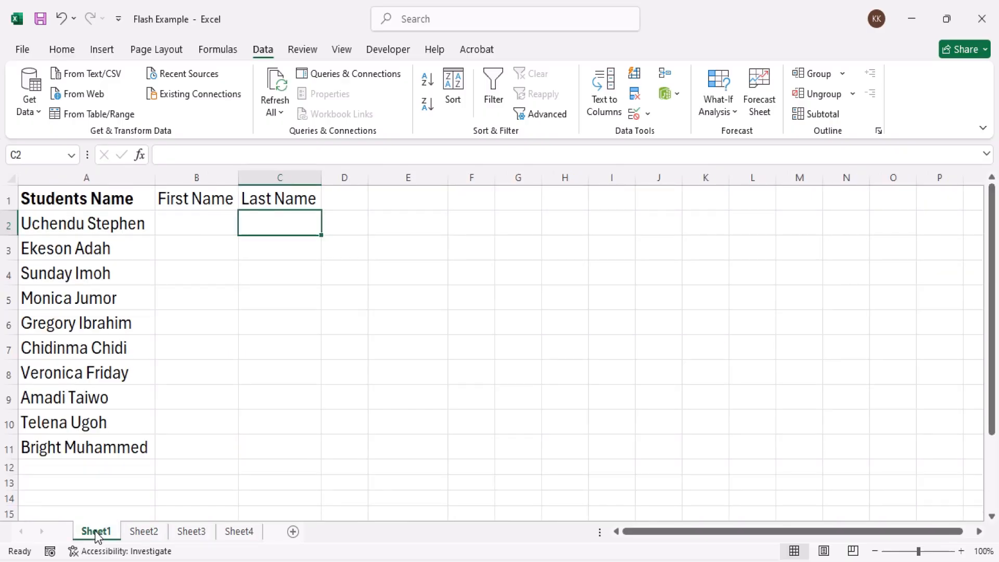
{"action": "left_click", "coordinate": [115, 223]}
{"action": "left_click", "coordinate": [184, 220]}
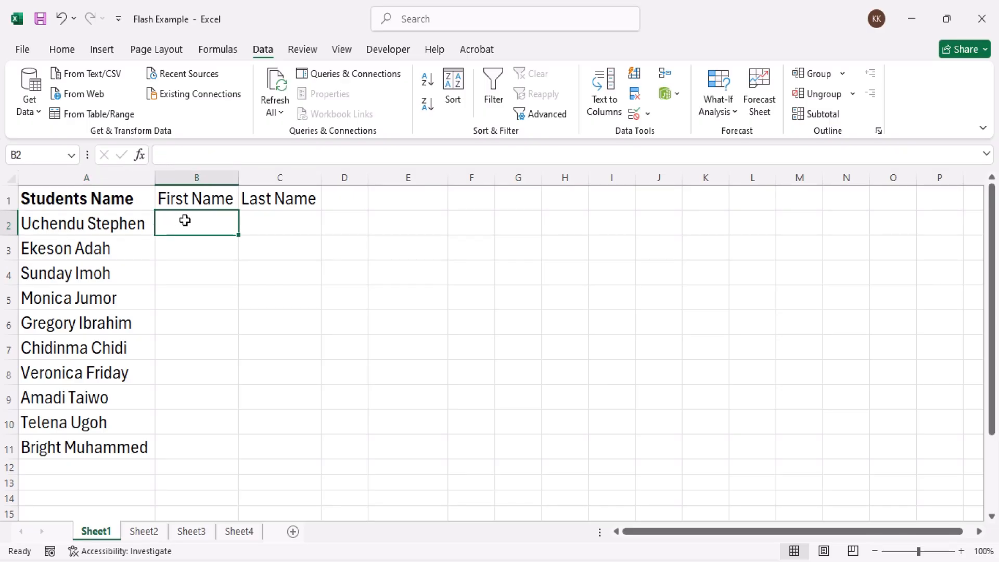
{"action": "left_click", "coordinate": [260, 226]}
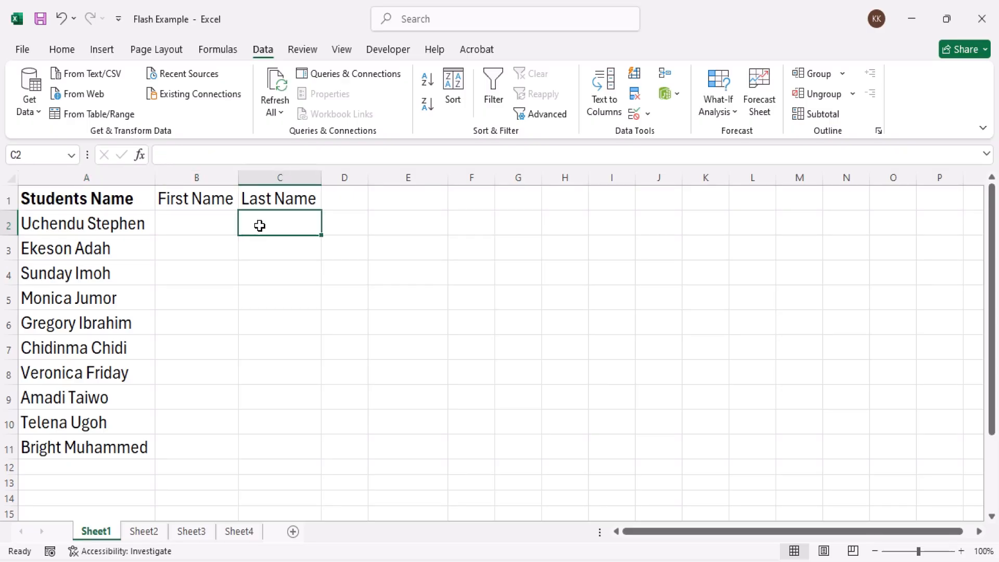
{"action": "left_click", "coordinate": [198, 251]}
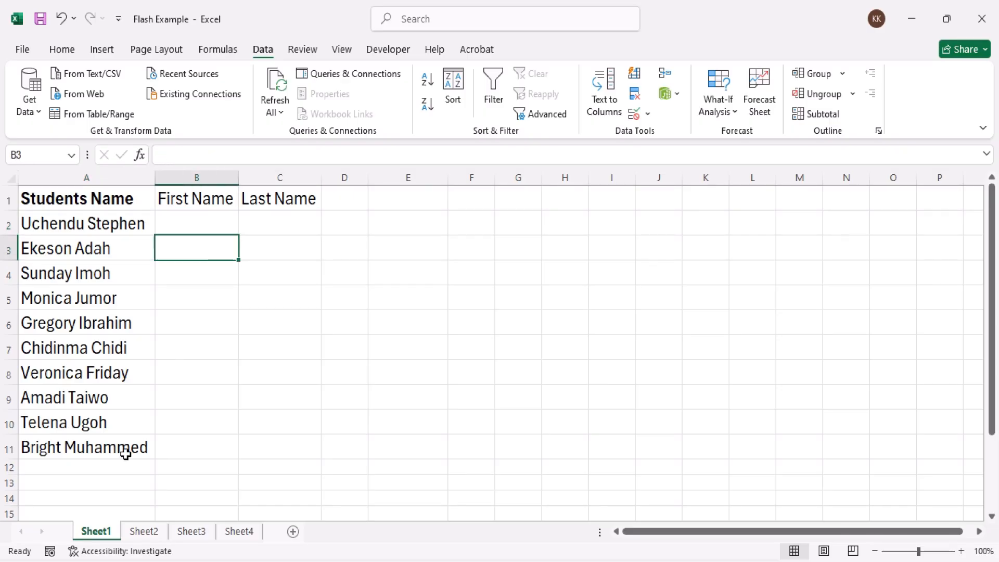
{"action": "left_click", "coordinate": [96, 467]}
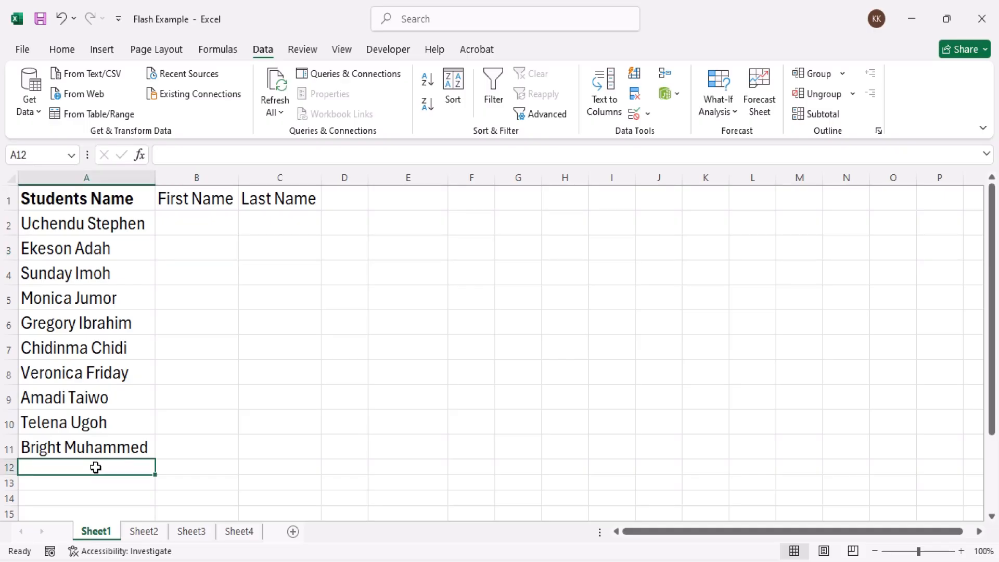
{"action": "type", "text": "Uchendu "}
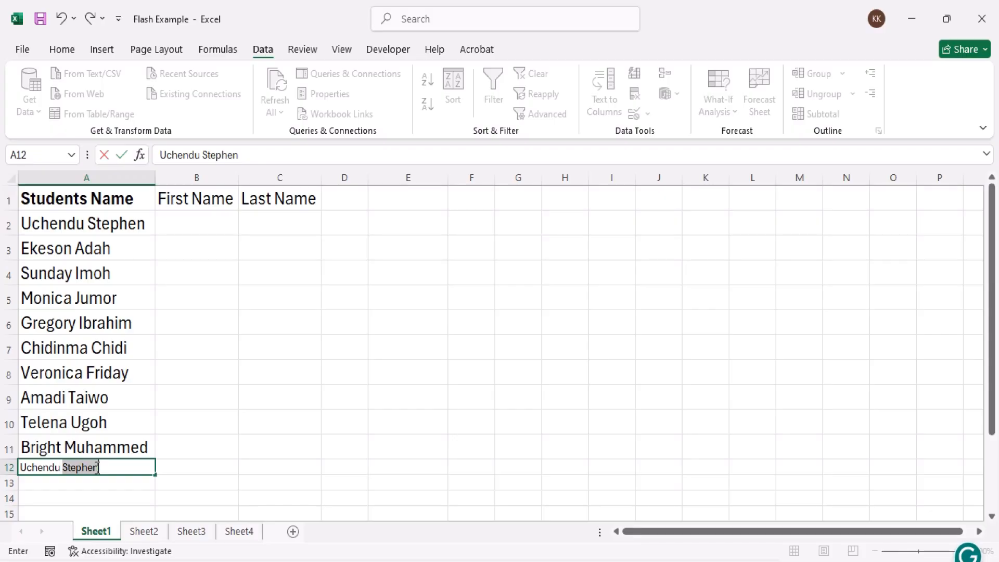
{"action": "type", "text": "Ogor"}
{"action": "key", "text": "Return"}
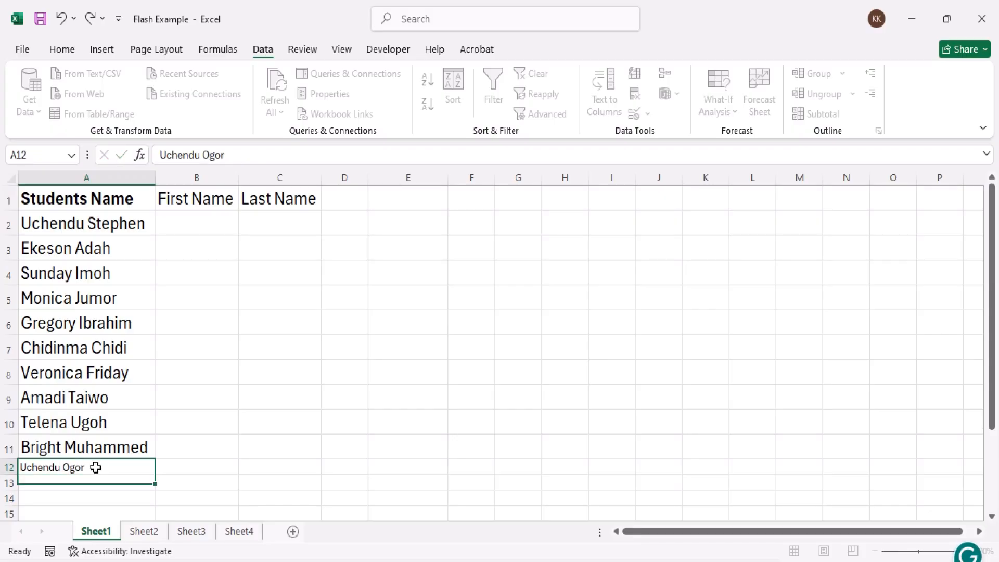
Enter the first student's first name in cell B2 and last name in cell C2 as Flash Fill examples
{"action": "left_click", "coordinate": [193, 223]}
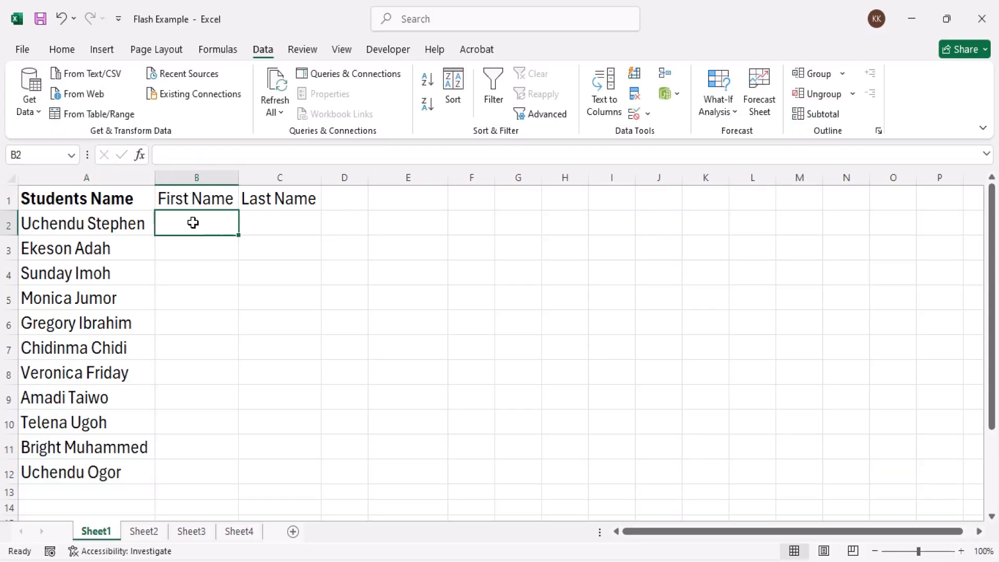
{"action": "type", "text": "Uche"}
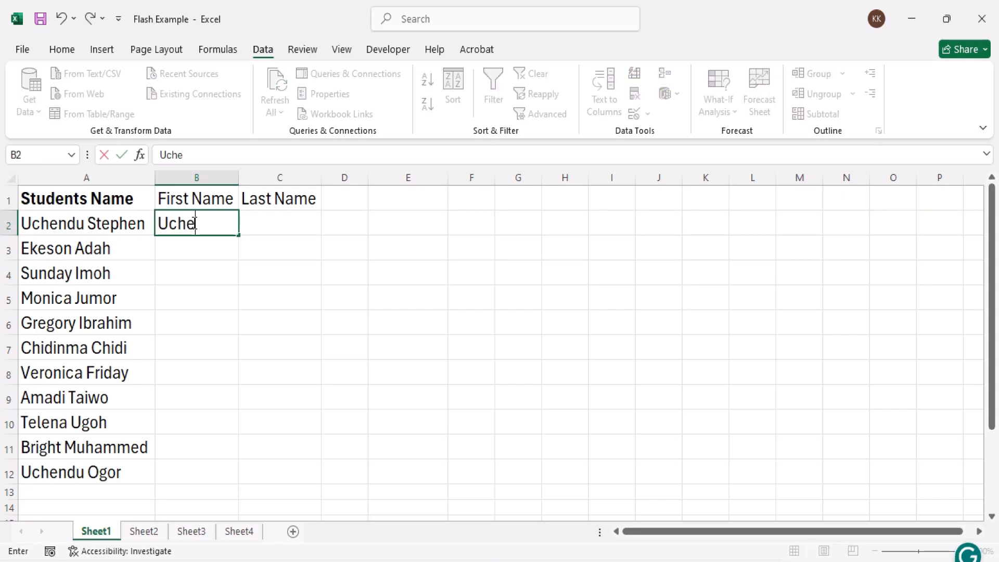
{"action": "type", "text": "ndu"}
{"action": "key", "text": "Return"}
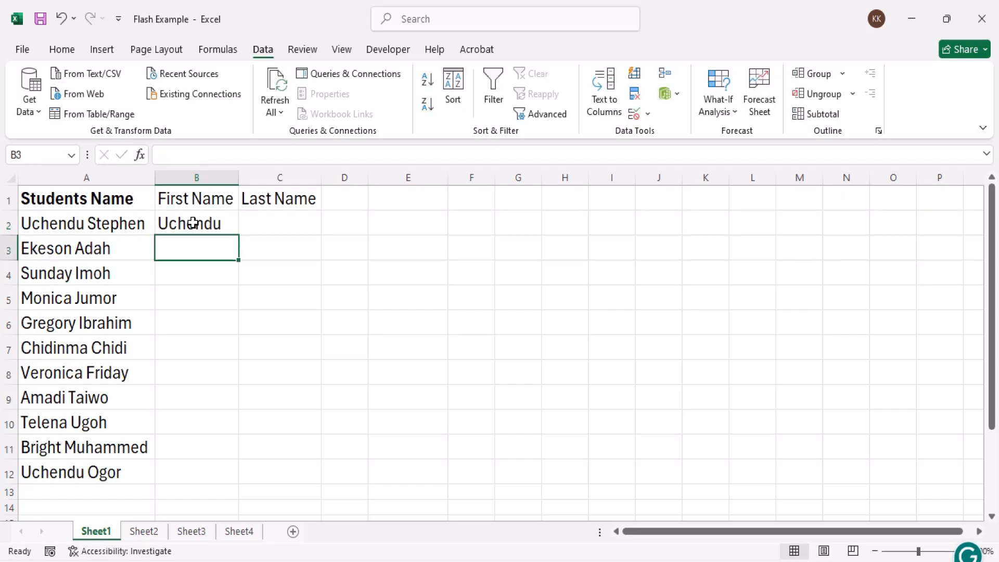
{"action": "left_click", "coordinate": [265, 220]}
{"action": "type", "text": "Ste"}
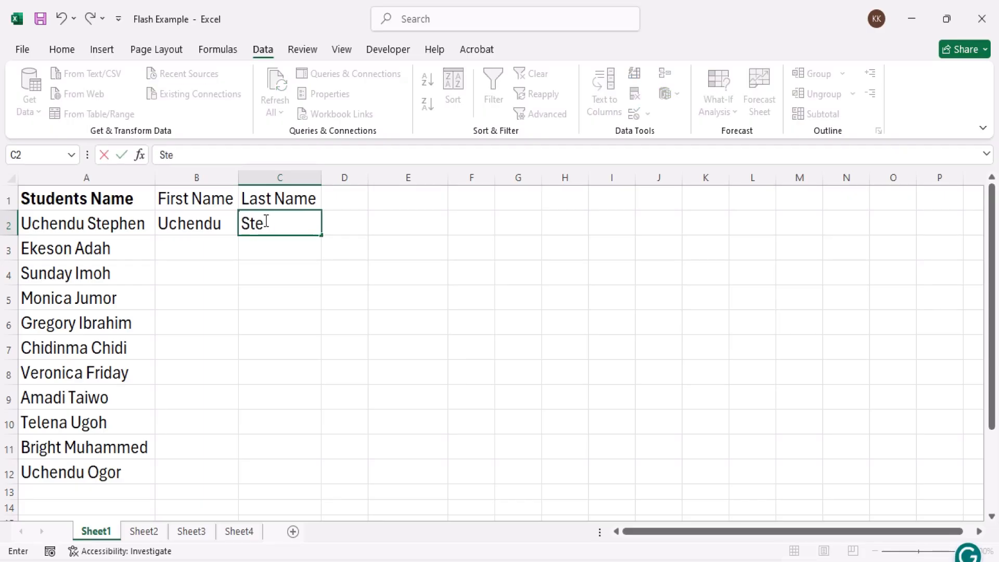
{"action": "type", "text": "phen"}
{"action": "key", "text": "Return"}
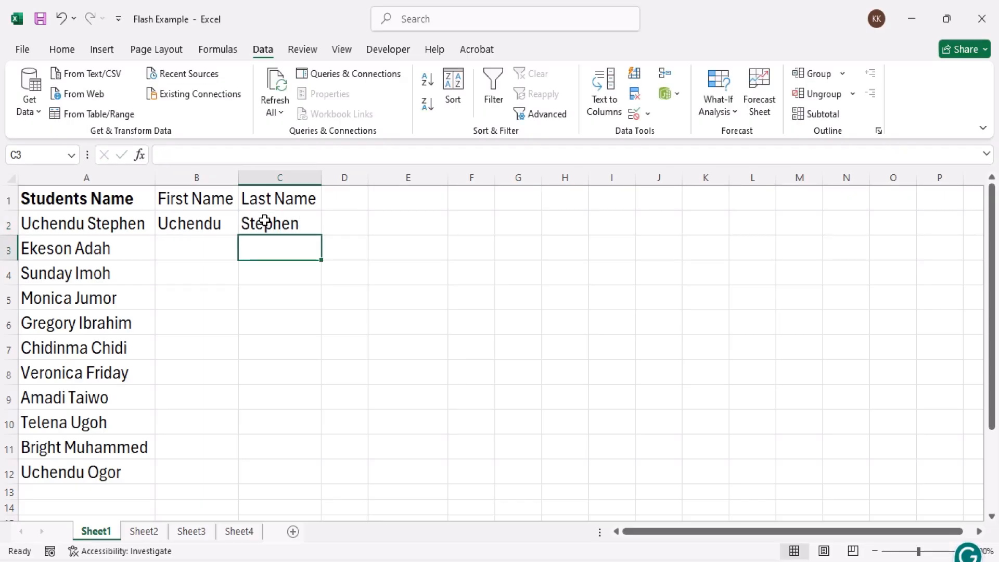
Flash Fill the First Name column from cell B3 using Data Tools and the Last Name column from C2 using the Fill command
{"action": "left_click", "coordinate": [208, 241]}
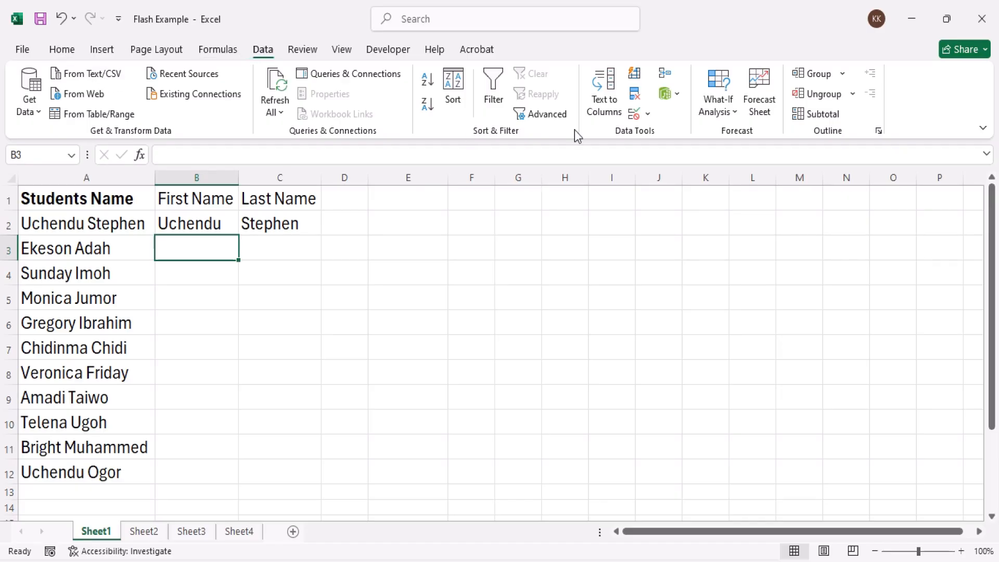
{"action": "left_click", "coordinate": [635, 76]}
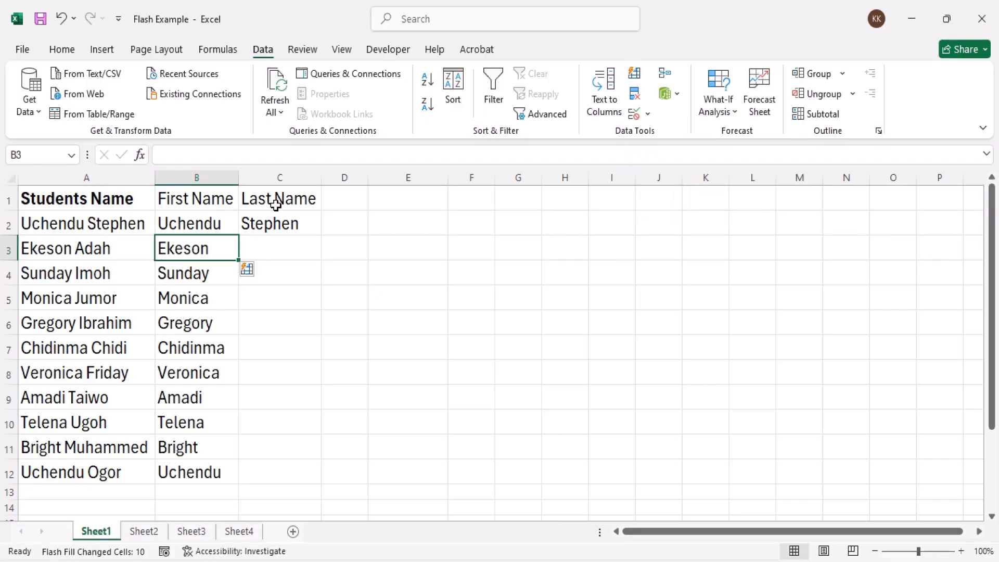
{"action": "left_click", "coordinate": [286, 223]}
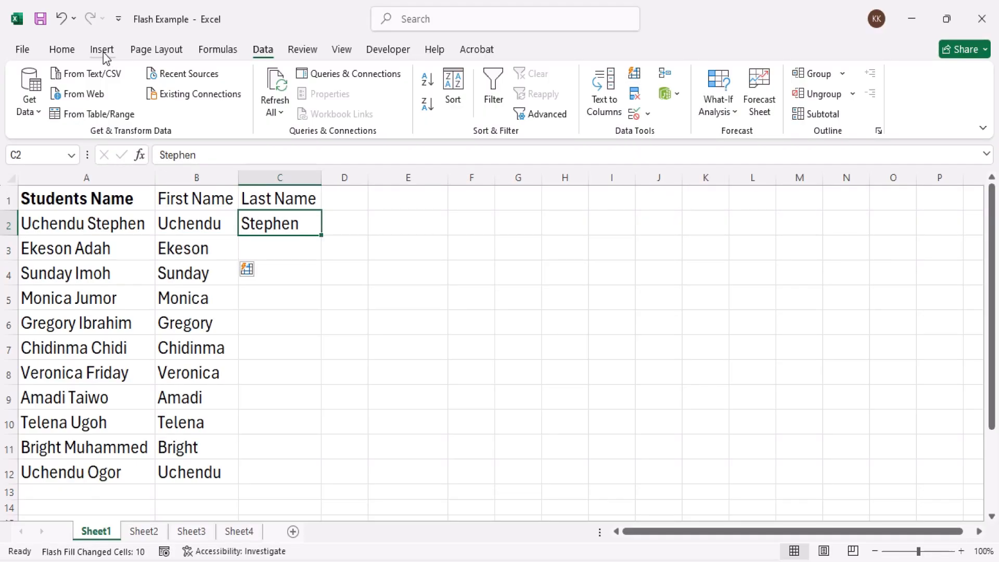
{"action": "left_click", "coordinate": [62, 50]}
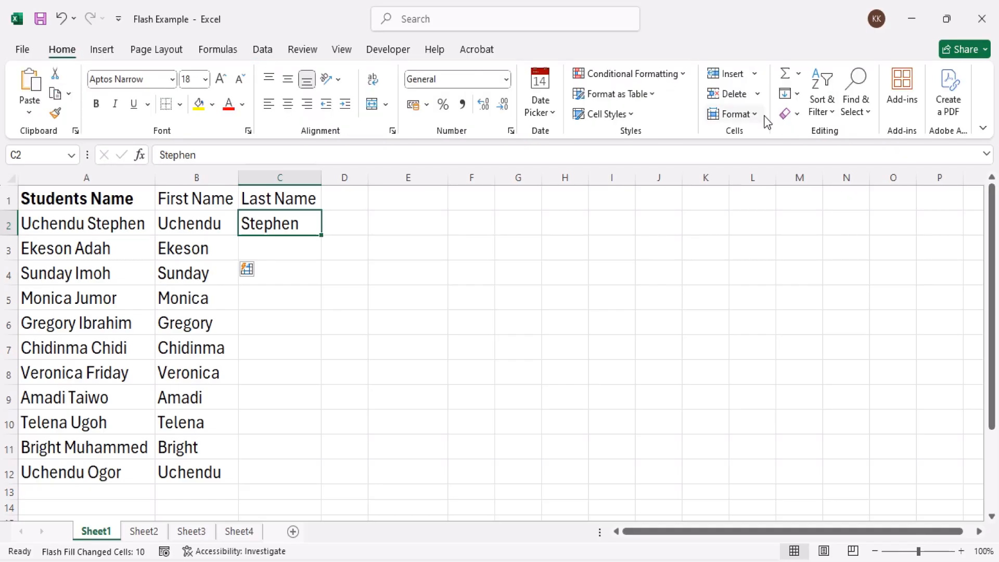
{"action": "left_click", "coordinate": [797, 95]}
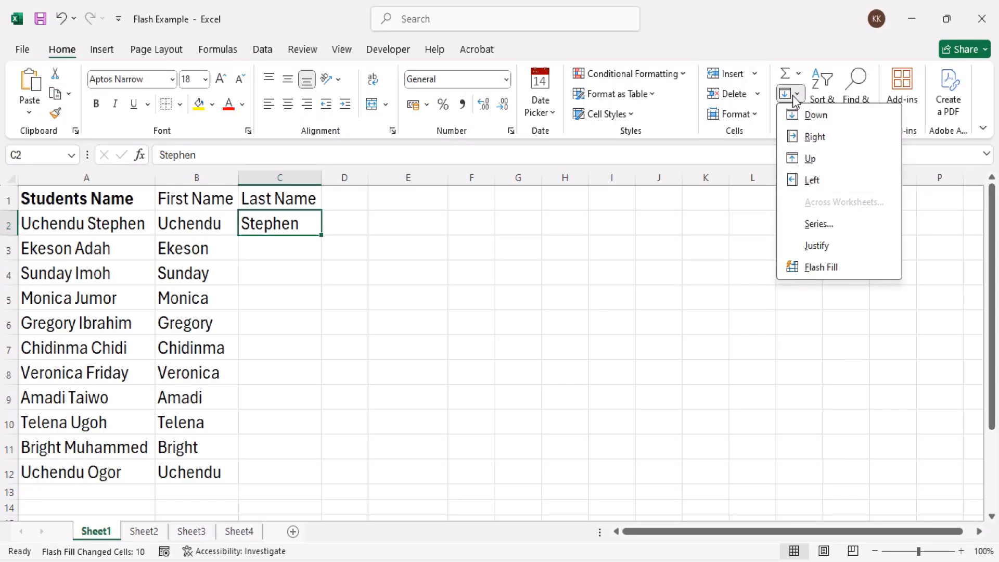
{"action": "left_click", "coordinate": [849, 269]}
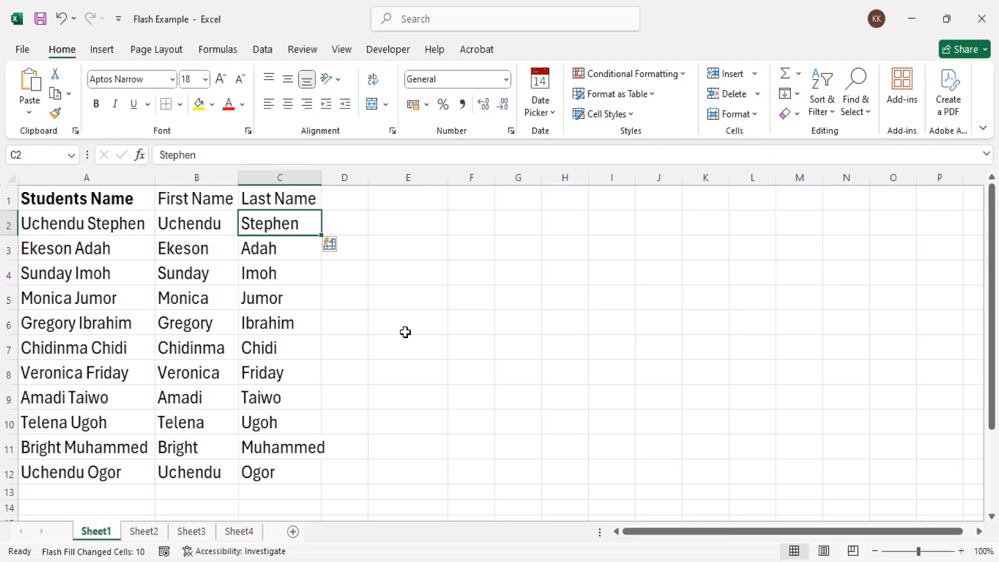
Undo the Flash Fills of the First Name and Last Name columns
{"action": "left_click", "coordinate": [285, 354]}
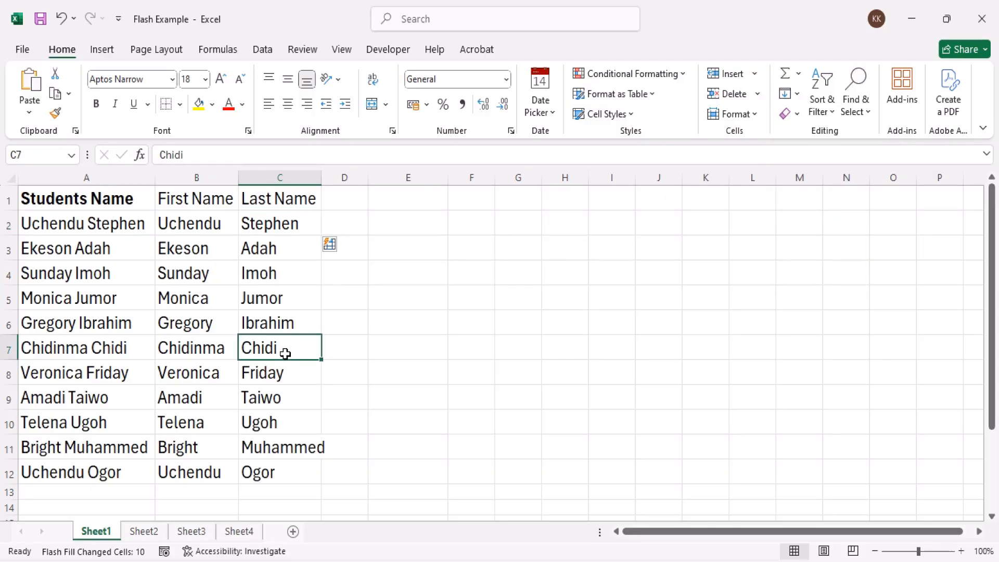
{"action": "key", "text": "ctrl+z"}
{"action": "key", "text": "ctrl+z"}
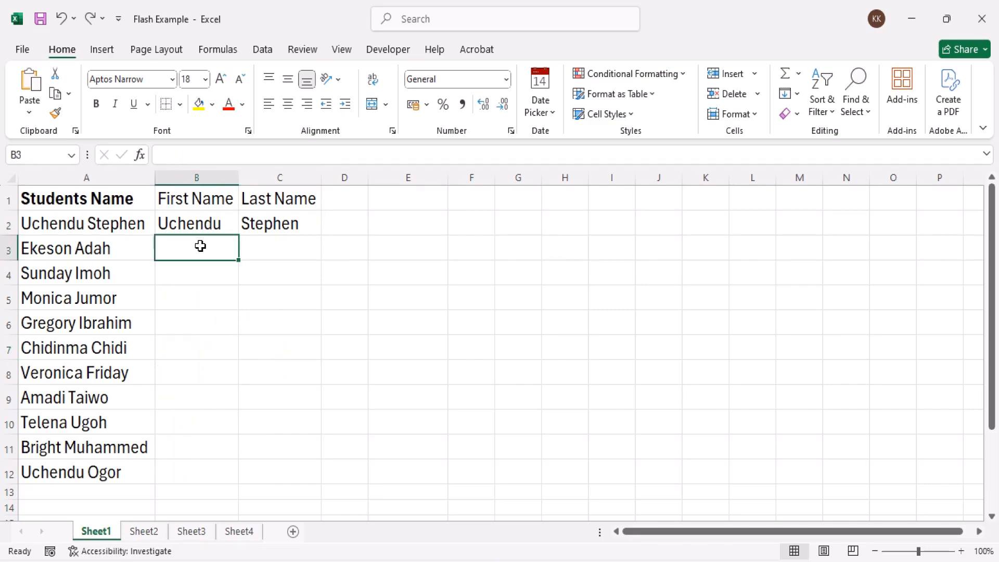
Flash Fill the First Name column from cell B3 and the Last Name column from cell C3
{"action": "key", "text": "ctrl+e"}
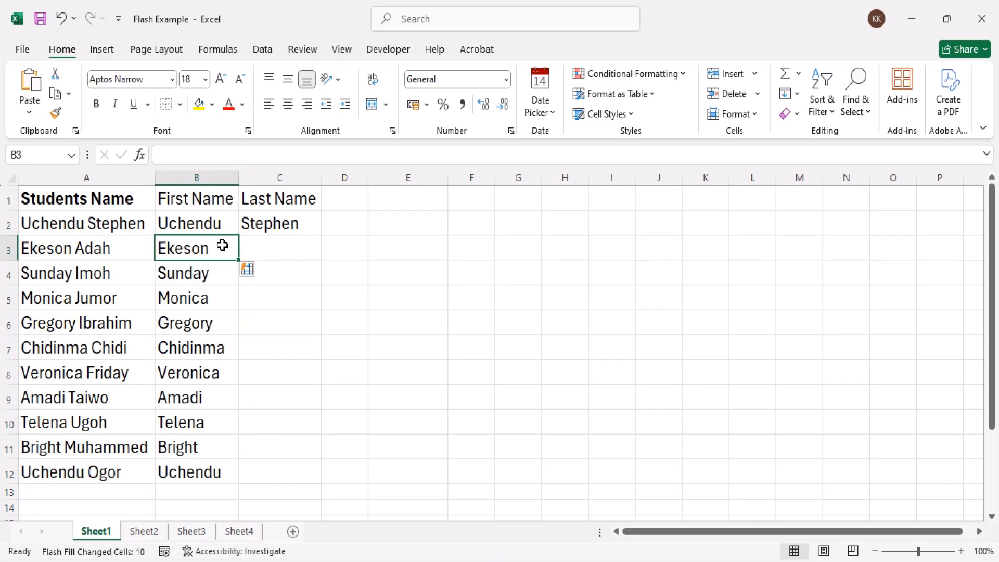
{"action": "left_click", "coordinate": [268, 247]}
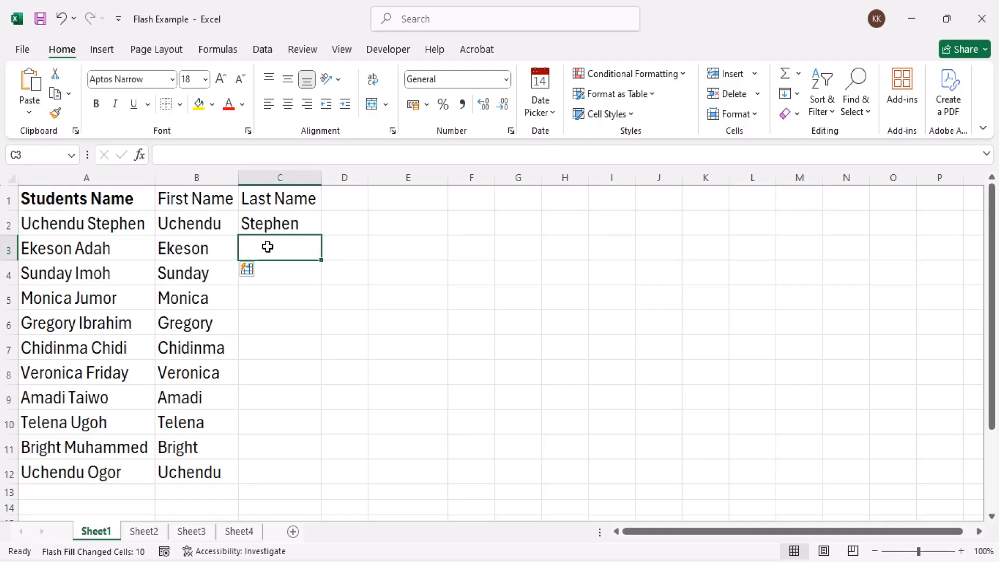
{"action": "key", "text": "ctrl+e"}
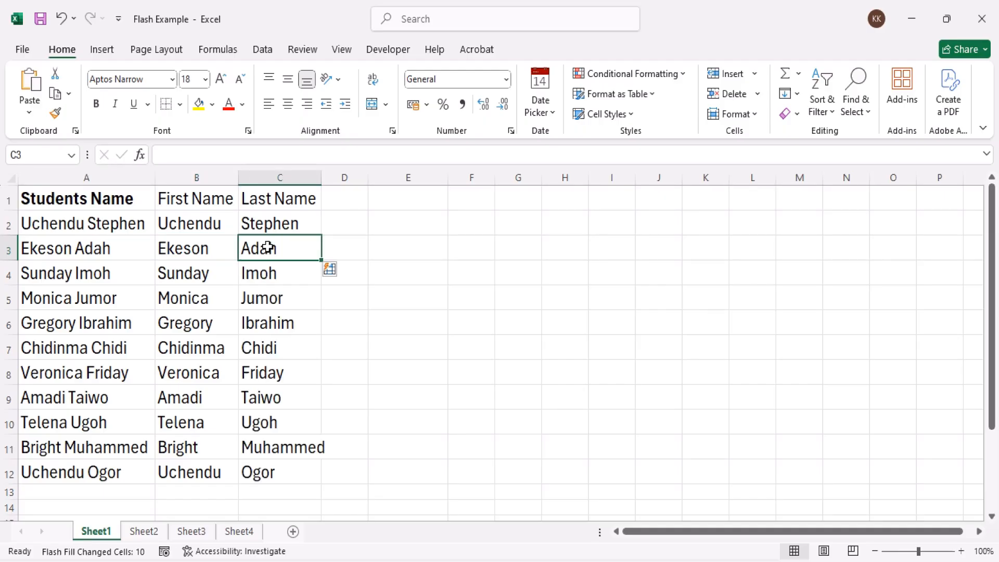
{"action": "left_click", "coordinate": [443, 419]}
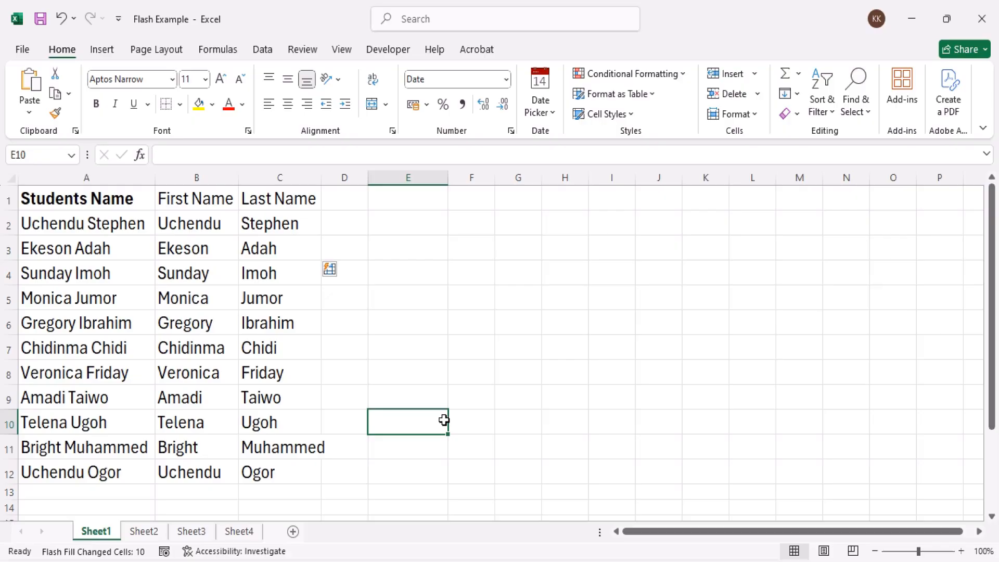